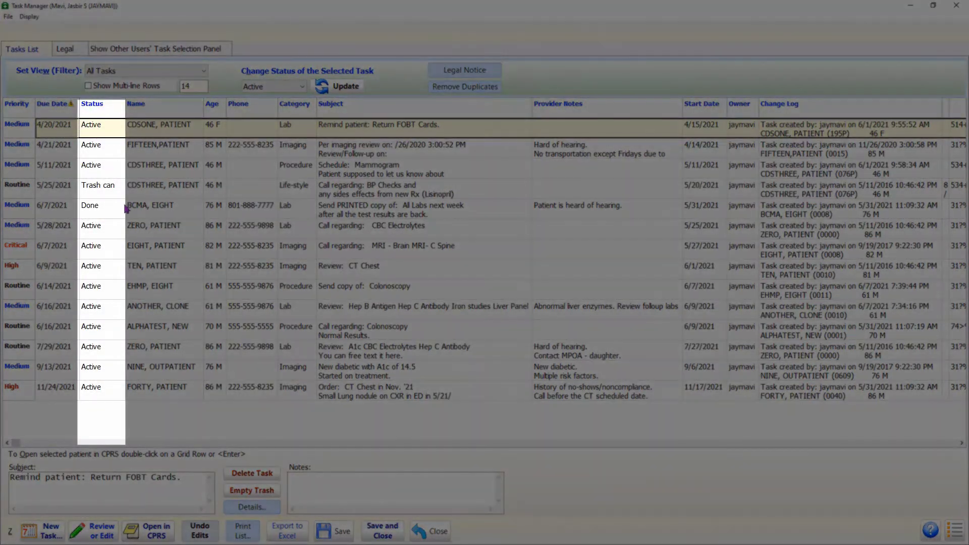
Select the Done task and the Trash can task in turn to examine their statuses
left_click(100, 211)
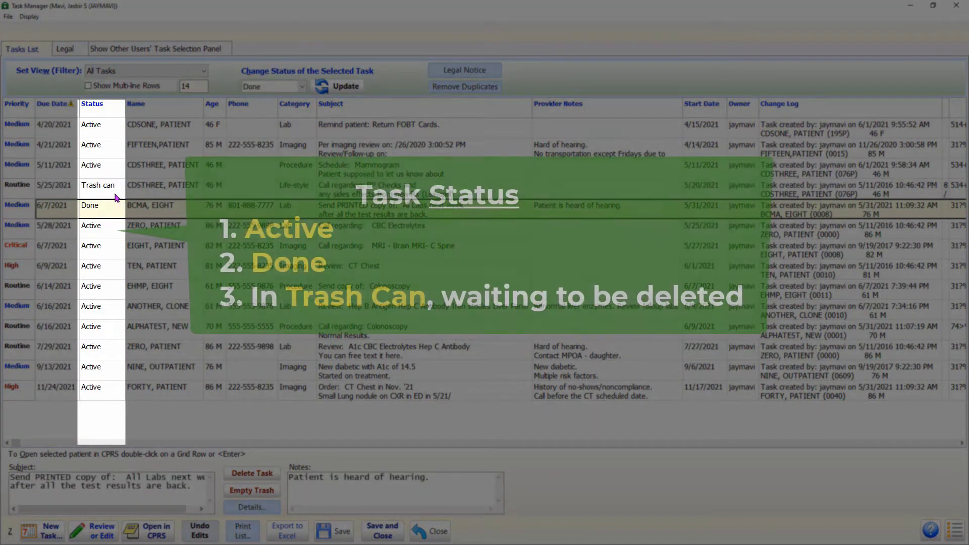
left_click(117, 186)
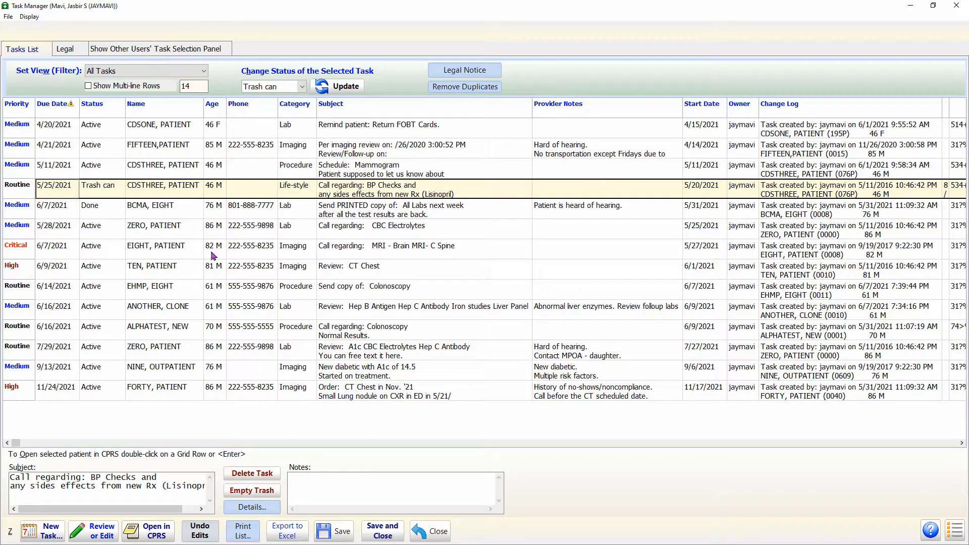
Filter the task list by Overdue now and by Due within next 14 days, and return the view to All Tasks
left_click(204, 71)
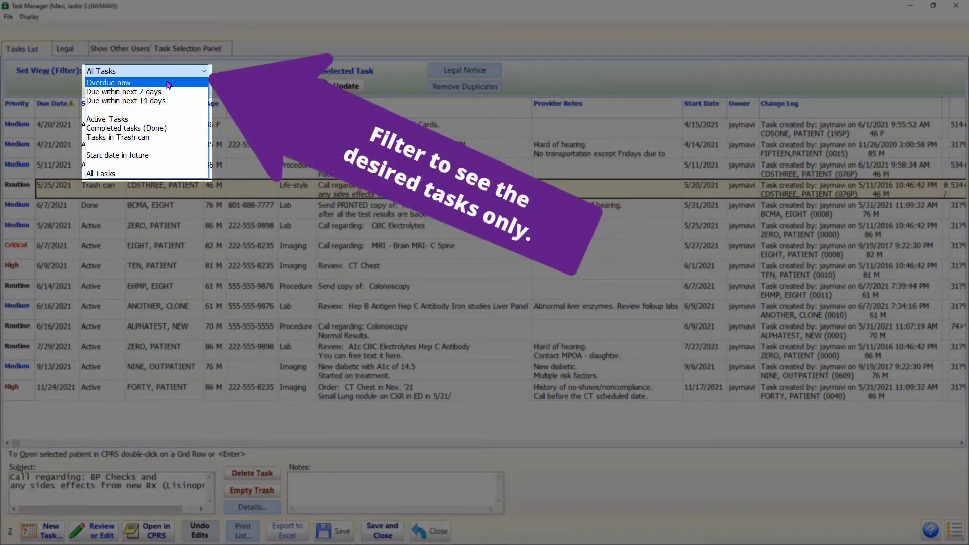
left_click(123, 84)
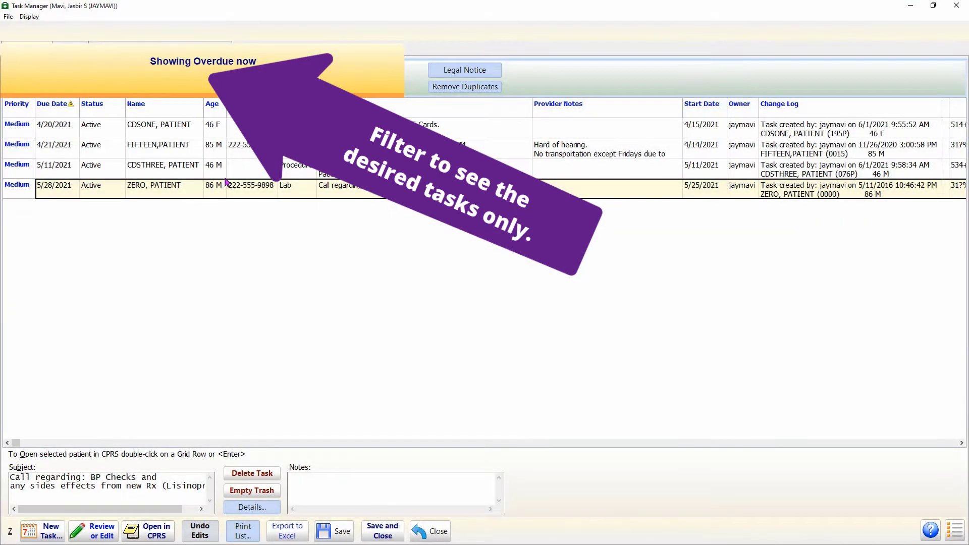
left_click(204, 73)
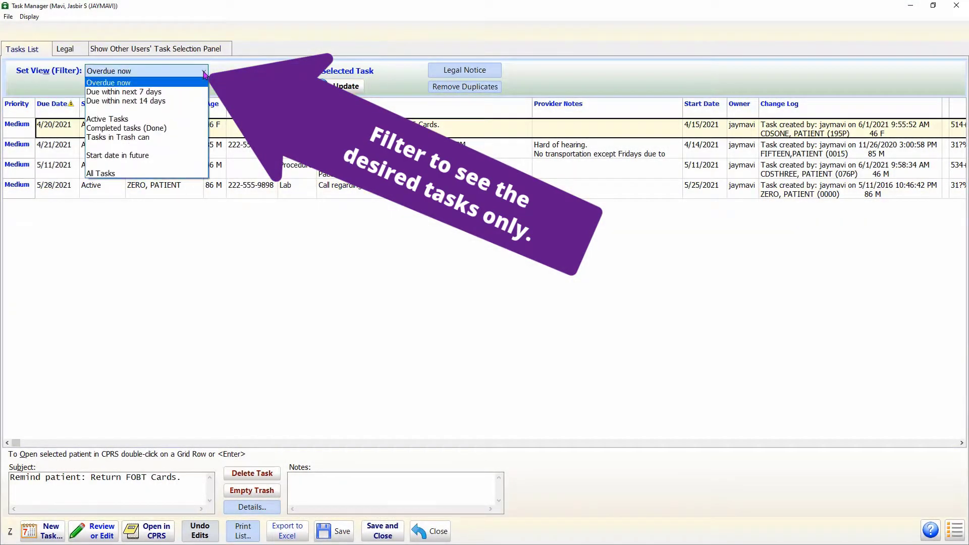
left_click(168, 102)
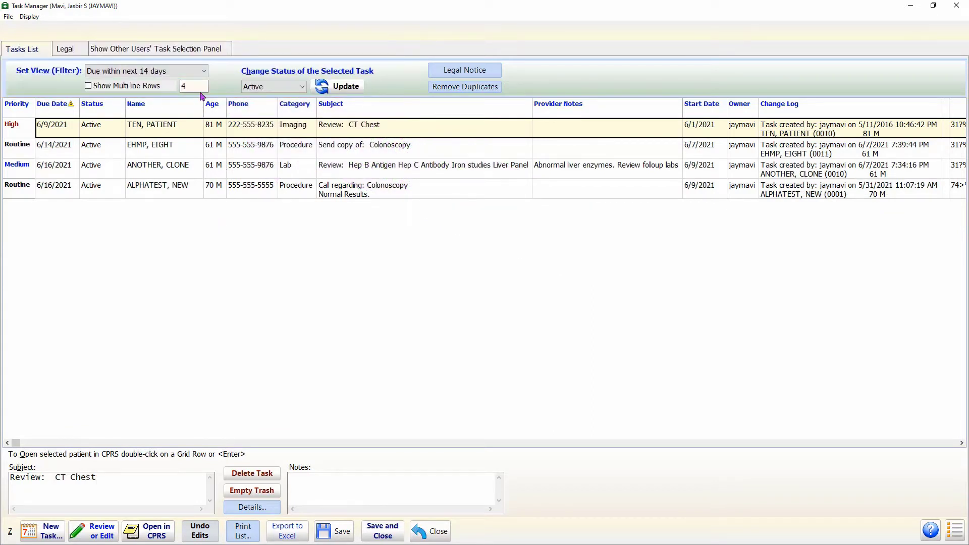
left_click(205, 71)
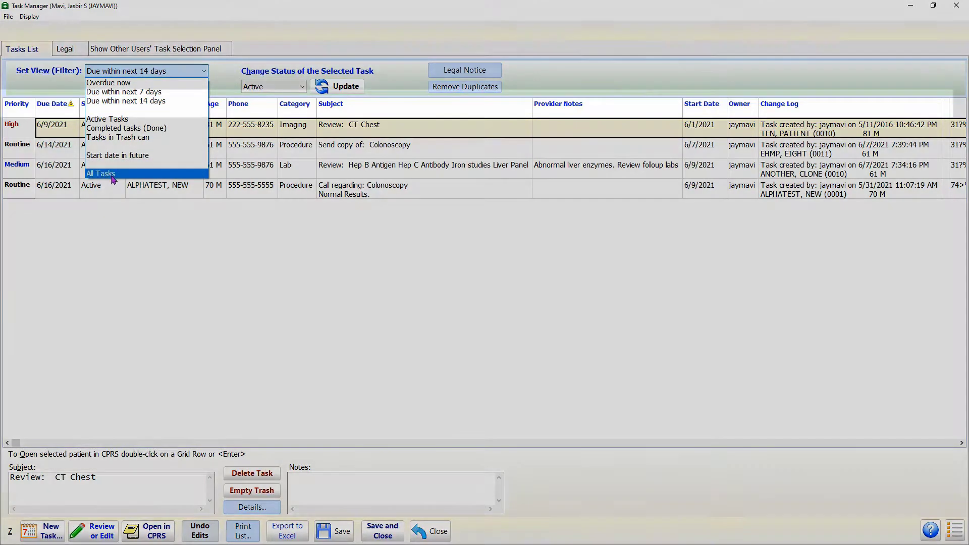
left_click(106, 173)
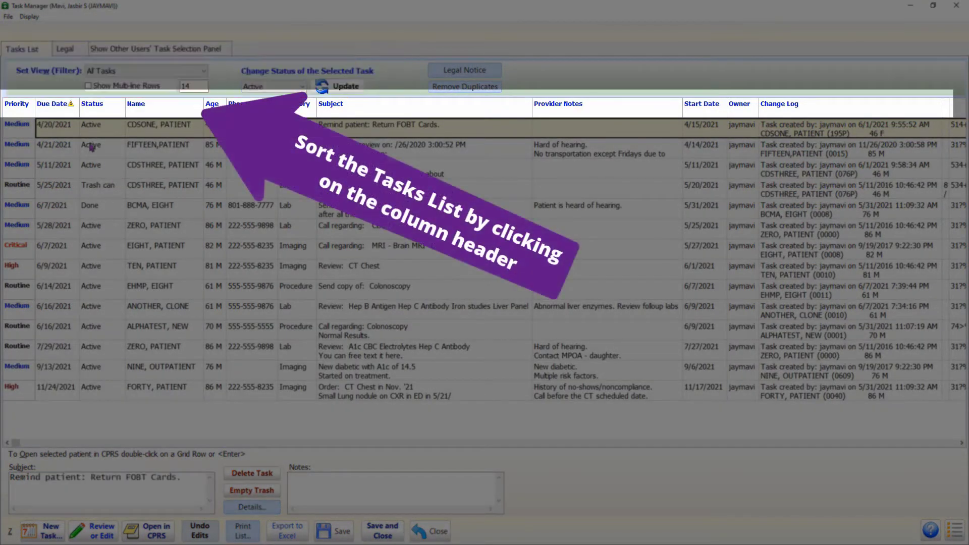
Sort the task list by Status, by Priority and finally by Due Date
left_click(103, 106)
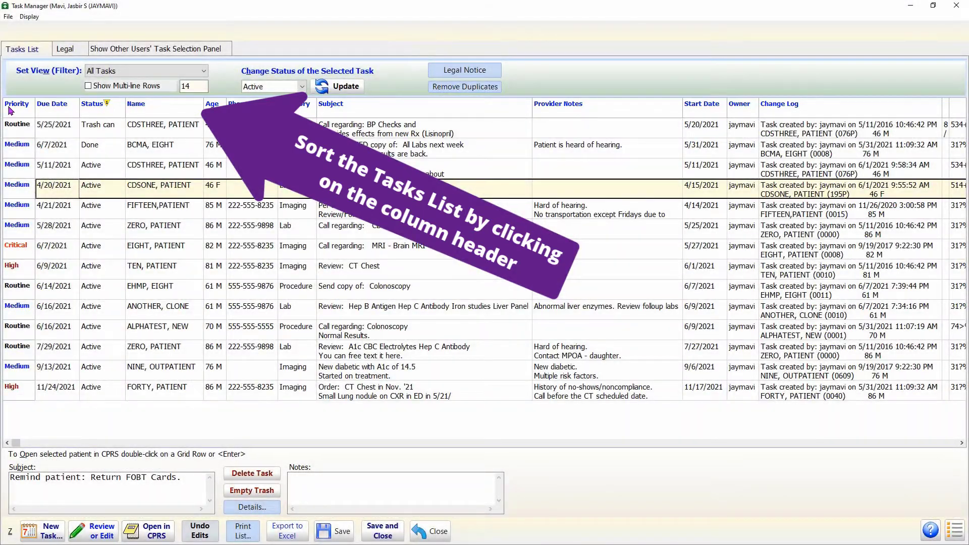
left_click(10, 107)
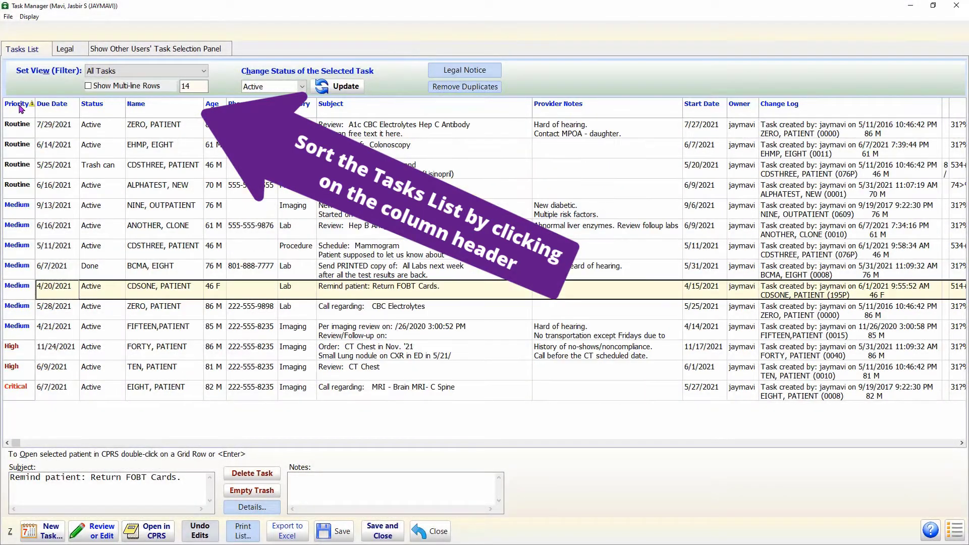
left_click(60, 106)
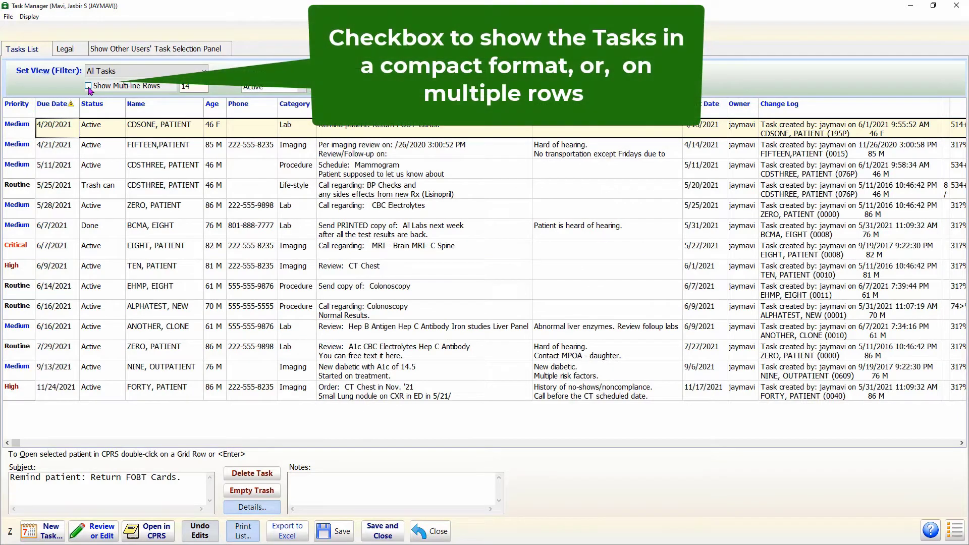
Show the tasks as multi-line rows and switch back to the compact format, twice in a row
left_click(88, 86)
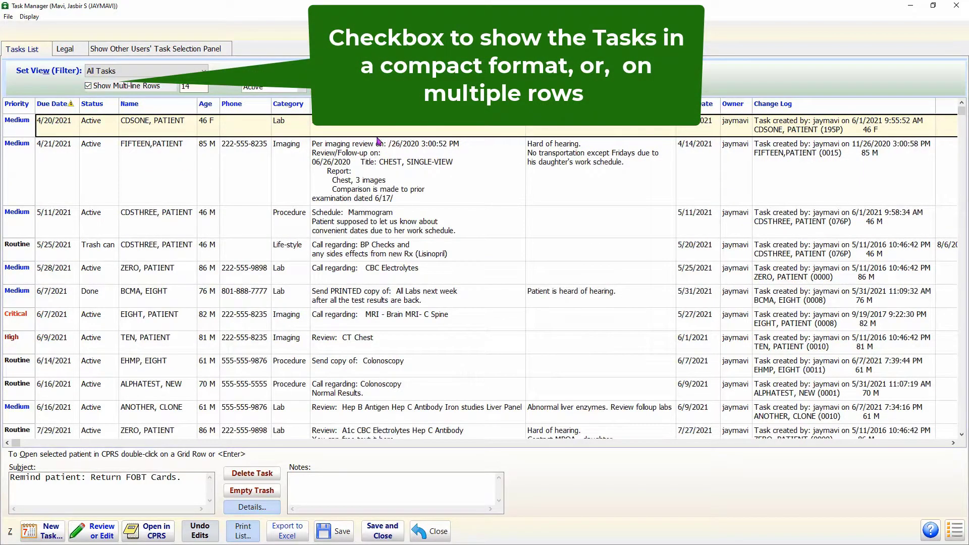
left_click(88, 87)
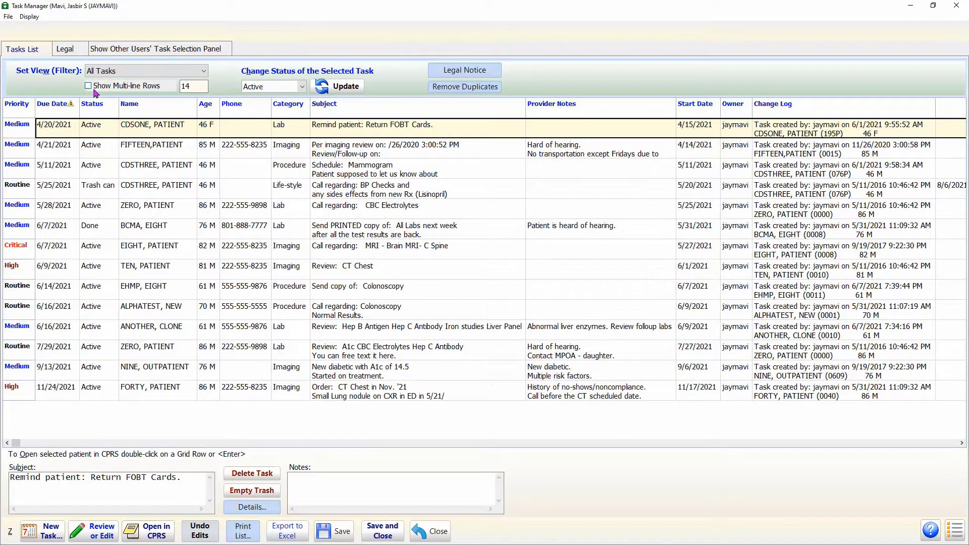
left_click(88, 86)
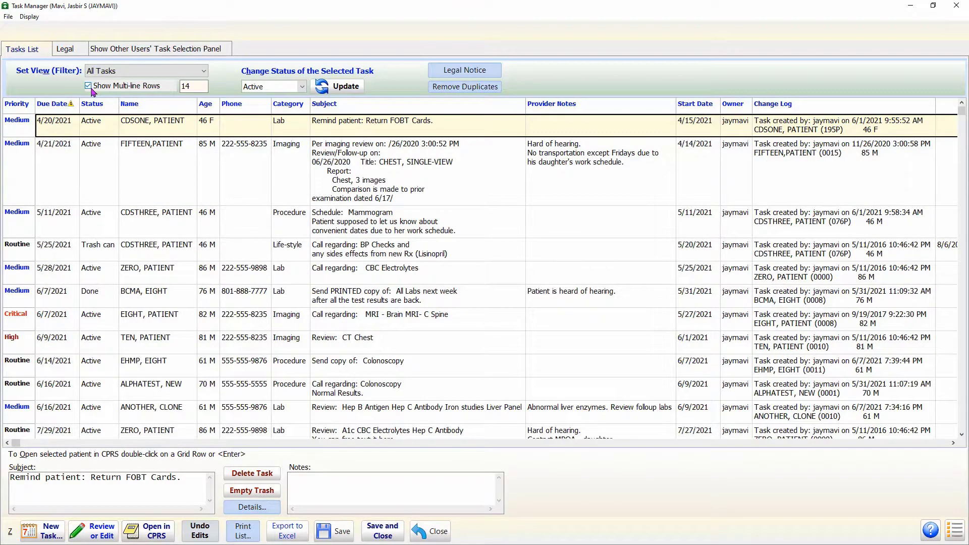
left_click(88, 86)
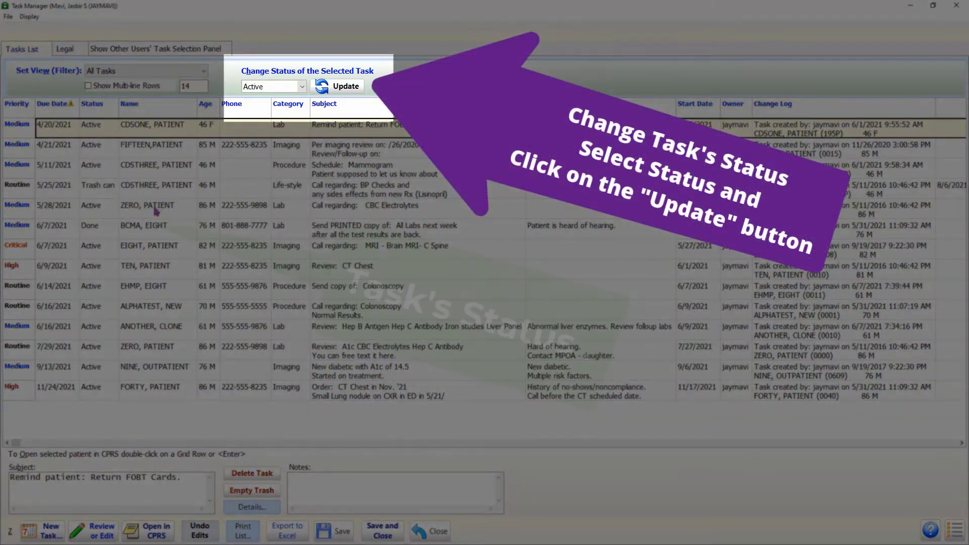
Change the status of the CBC Electrolytes call task due 5/28/2021 to Done
left_click(161, 205)
left_click(302, 87)
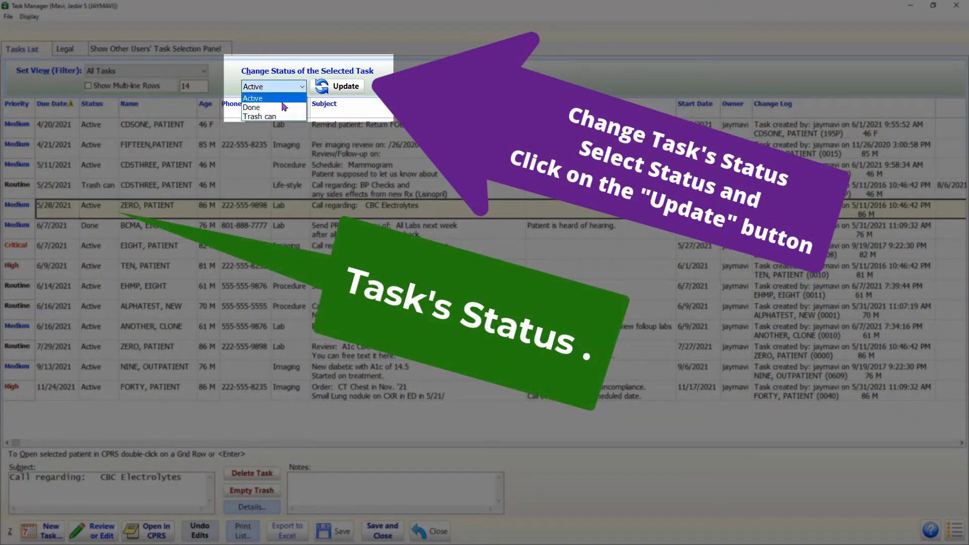
left_click(263, 104)
left_click(336, 89)
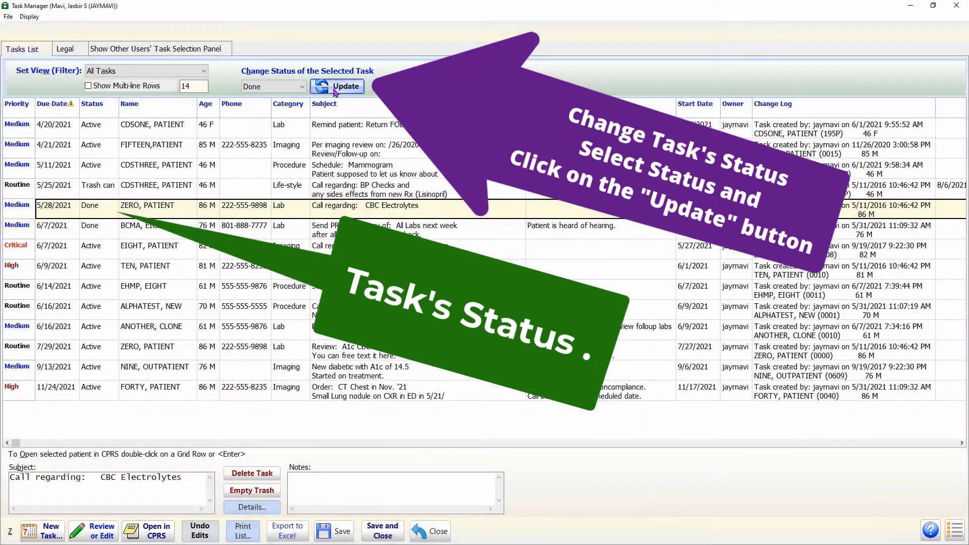
Return the selected CBC Electrolytes call task's status to Active
left_click(301, 88)
left_click(271, 98)
left_click(340, 90)
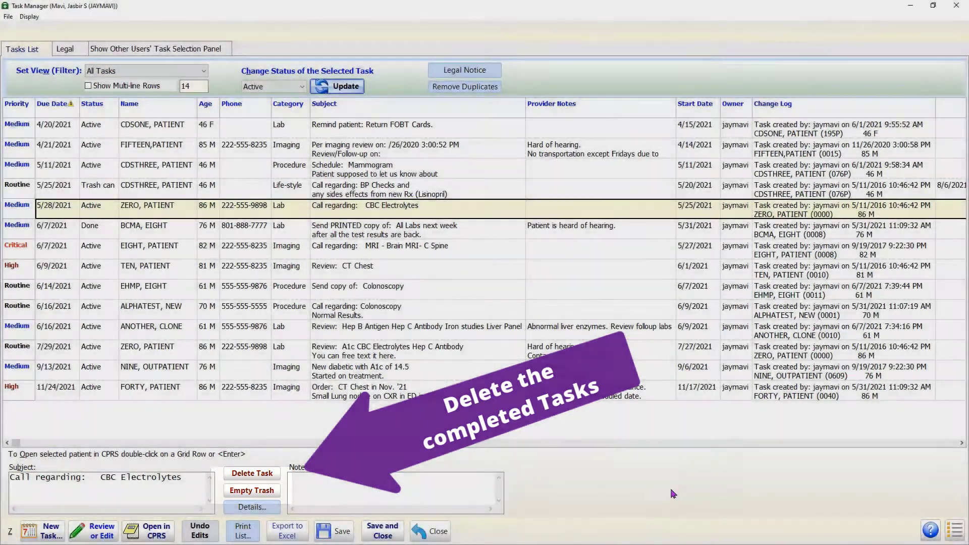
Start a new task and confirm creating it for the patient offered
key("ctrl+Home")
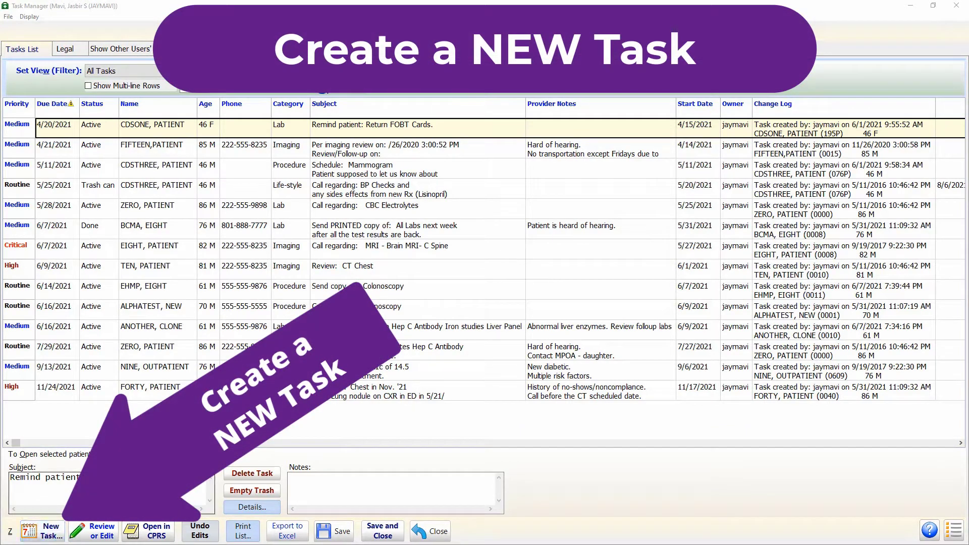
left_click(57, 533)
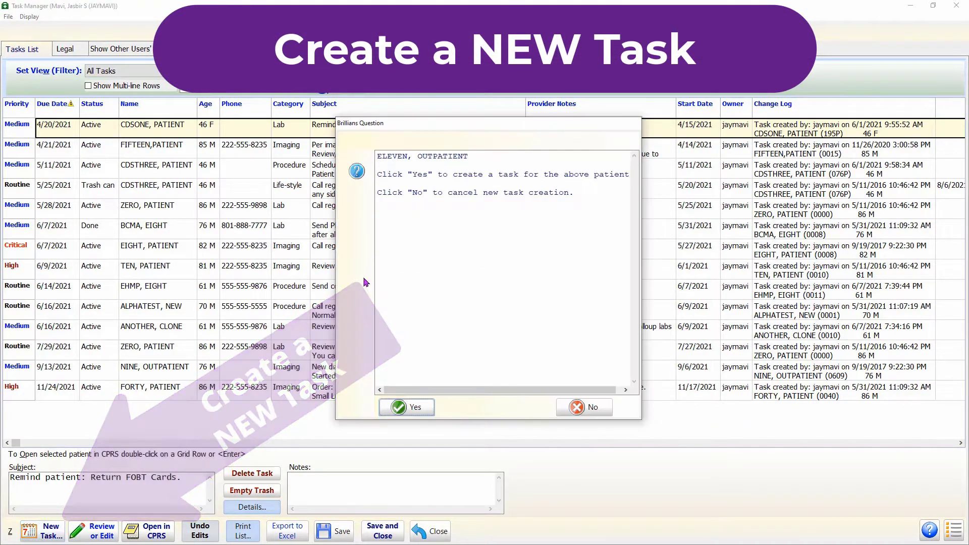
left_click(422, 413)
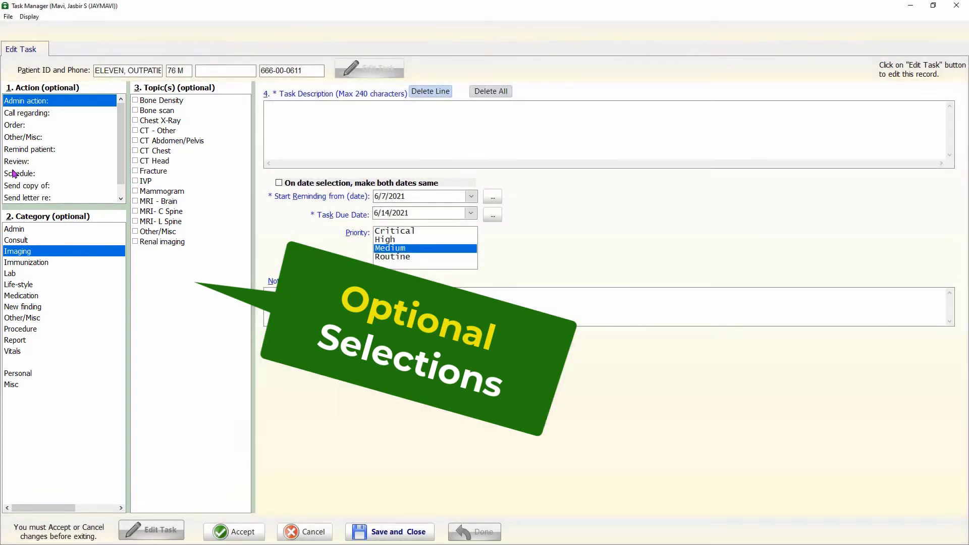
Describe the task as a Lab review of CBC, Electrolytes, Hep B Antigen and Hep C Antibody, adding the line "what is this task about?"
left_click(17, 161)
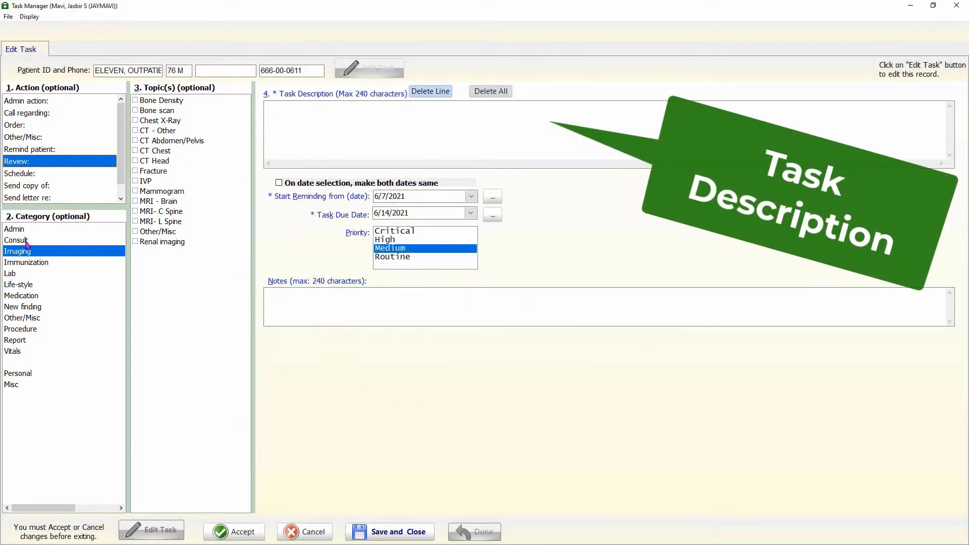
left_click(10, 274)
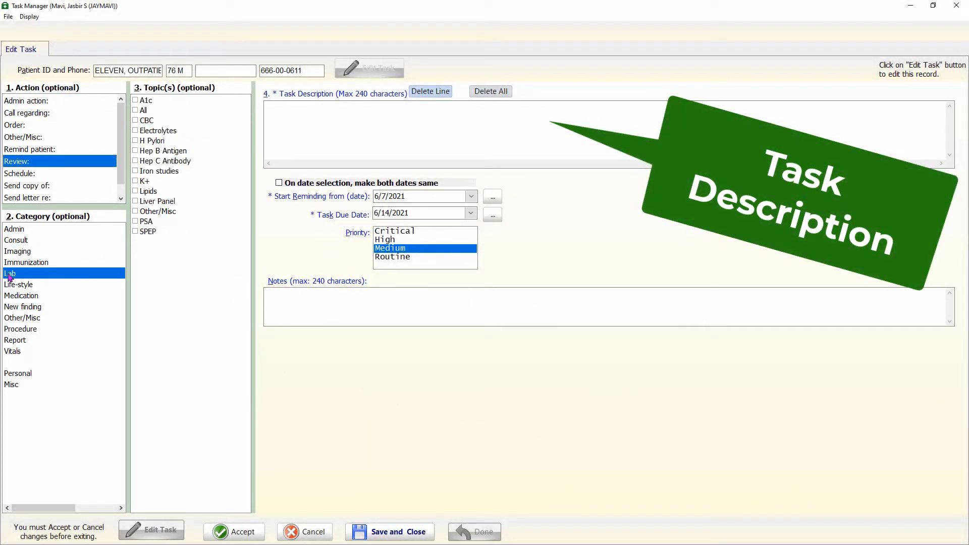
left_click(137, 121)
left_click(136, 132)
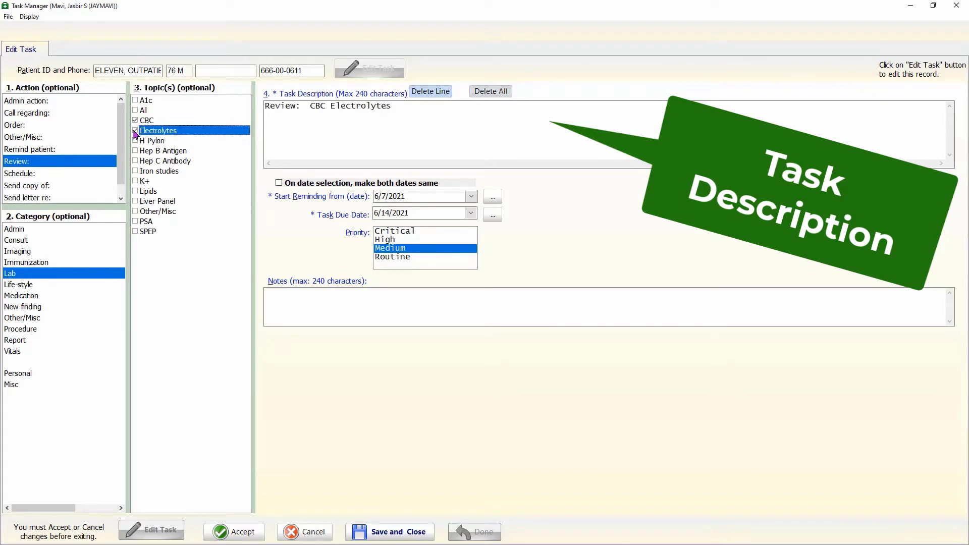
left_click(137, 152)
left_click(135, 162)
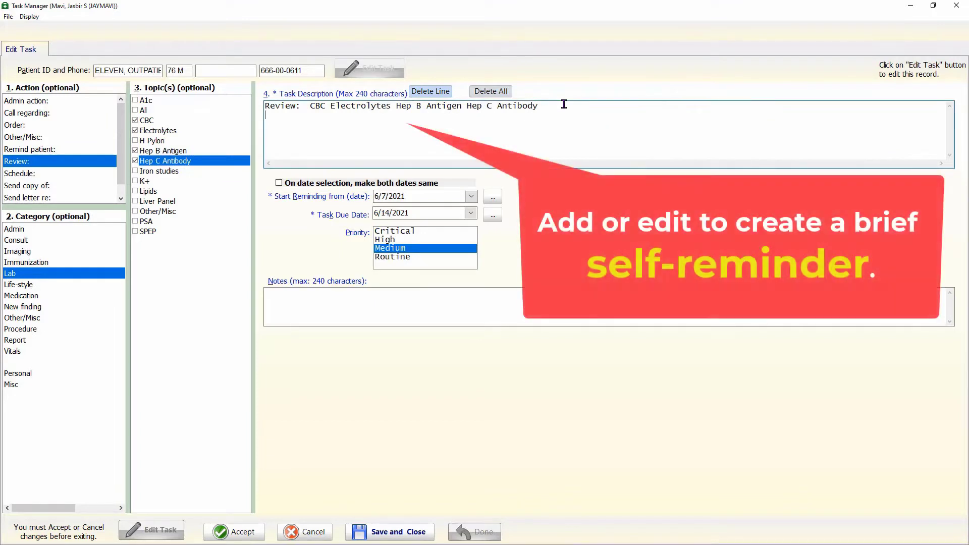
type("what is this task about?")
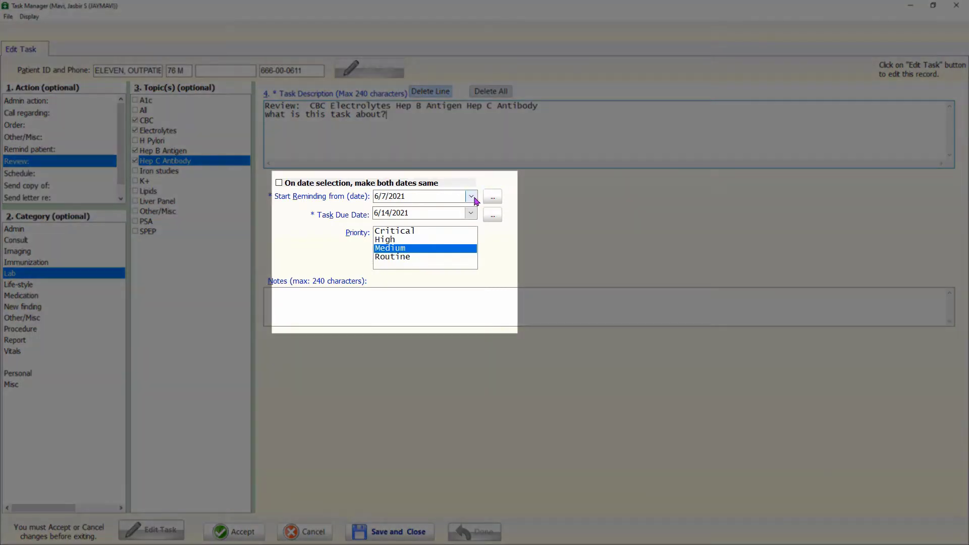
Set the task's Start Reminding date to 8/18/2021 and check both the start and due dates
left_click(472, 196)
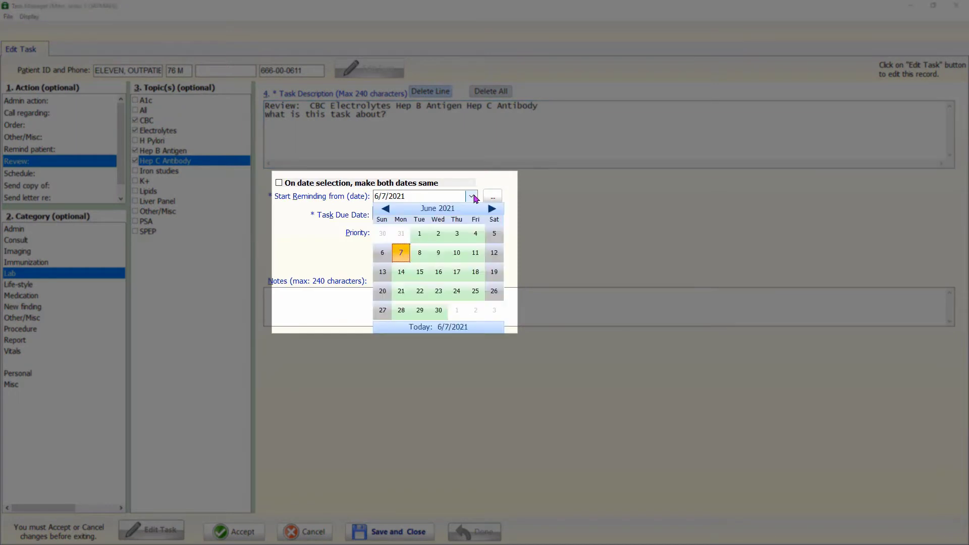
left_click(494, 210)
left_click(493, 210)
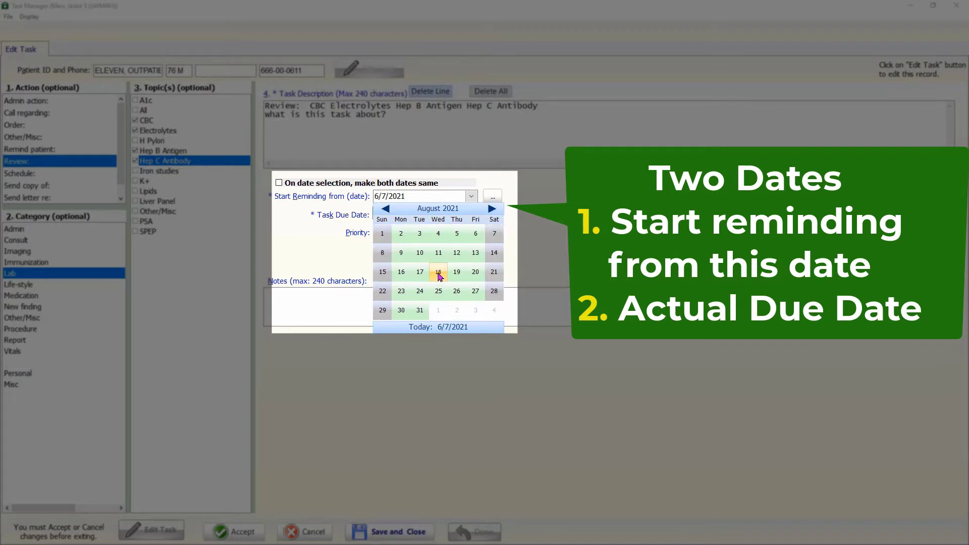
left_click(439, 275)
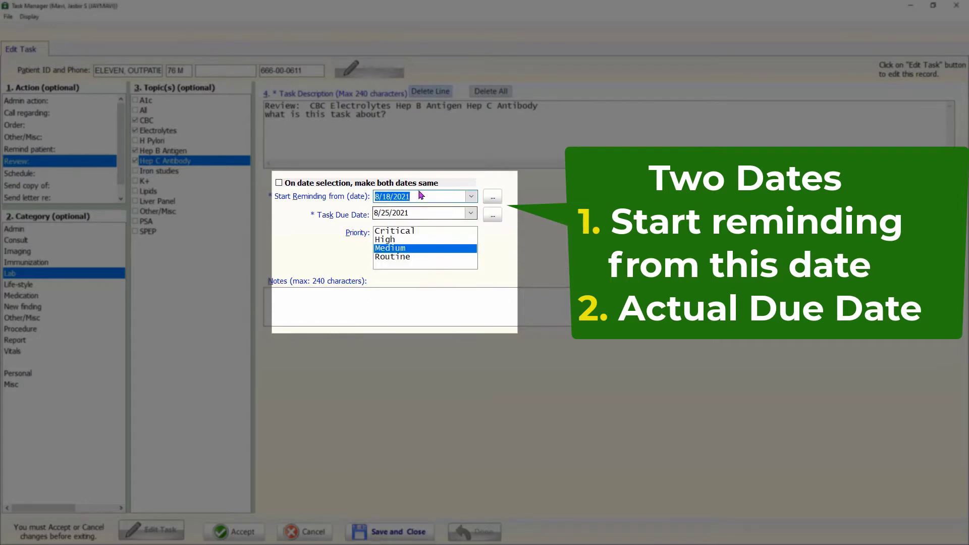
left_click(424, 213)
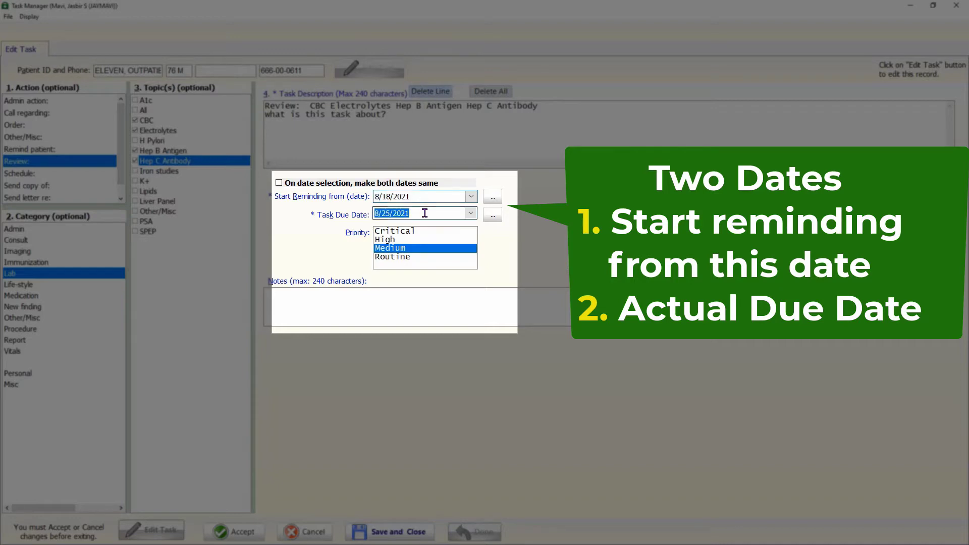
left_click(429, 198)
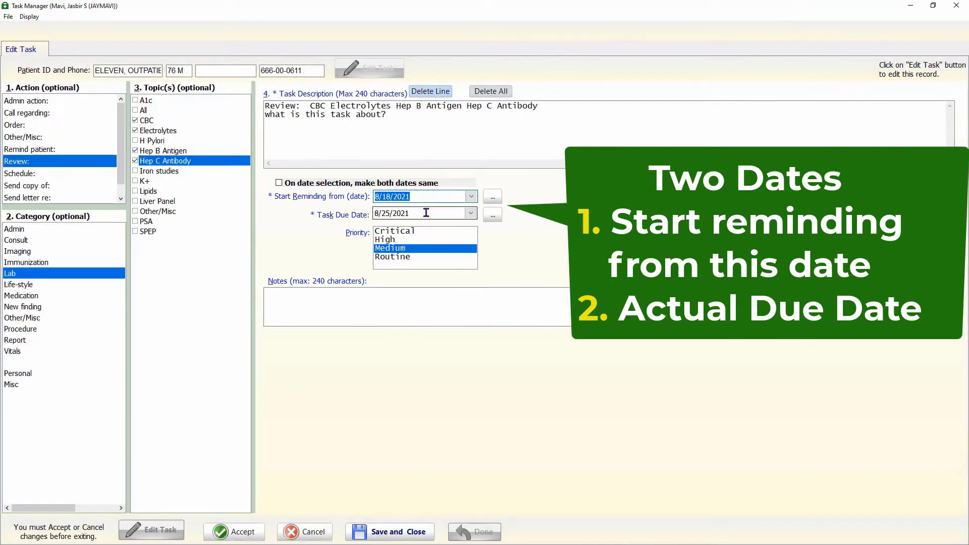
left_click(426, 213)
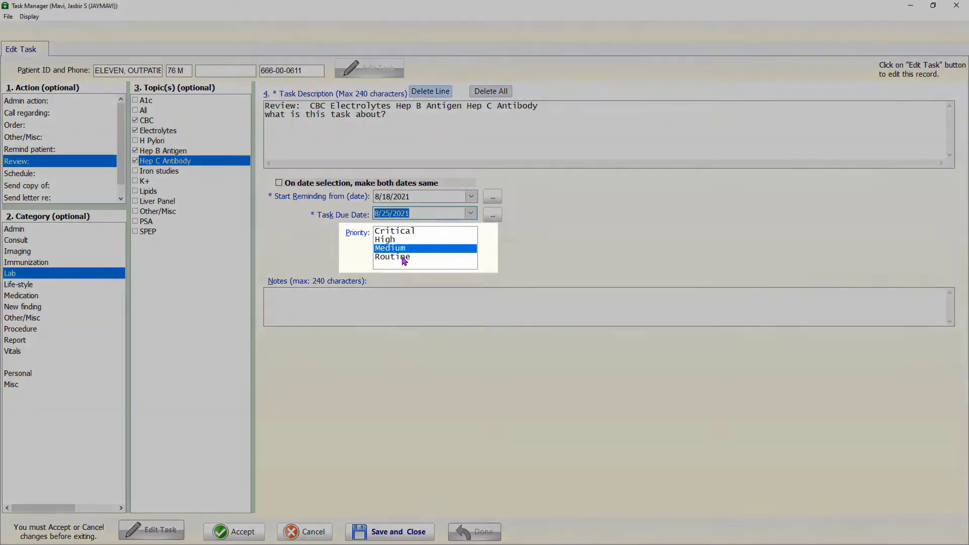
Try the Routine, Medium and High priorities for the task and set its priority to Critical
left_click(404, 256)
left_click(405, 248)
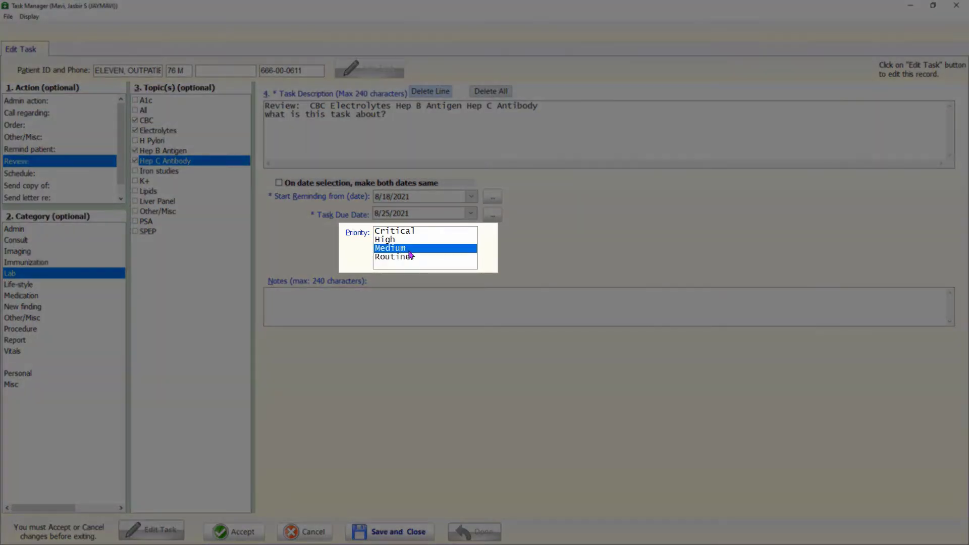
left_click(411, 240)
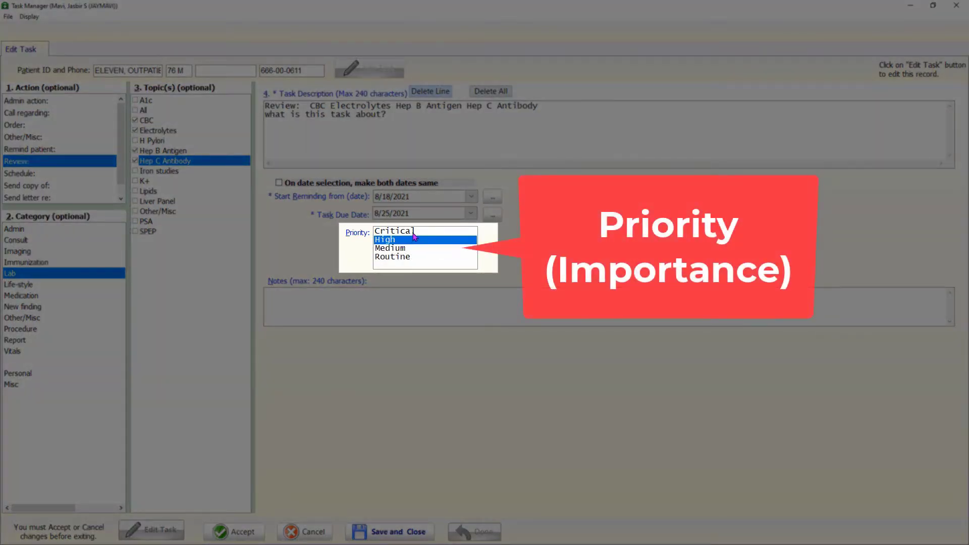
left_click(413, 231)
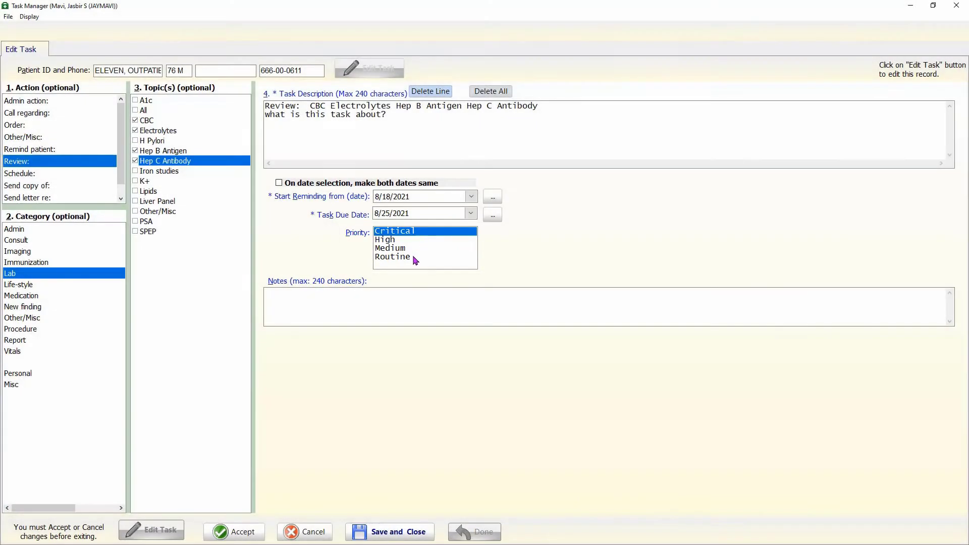
Give the task Routine priority and the note "Daughter is MPOA. Cell in CPRS.", saving it and closing the task list
left_click(414, 257)
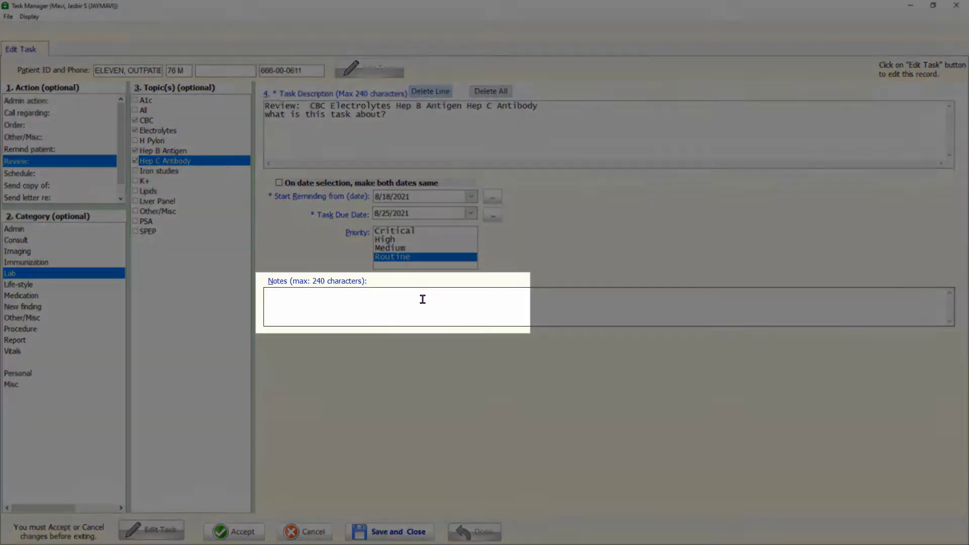
left_click(423, 297)
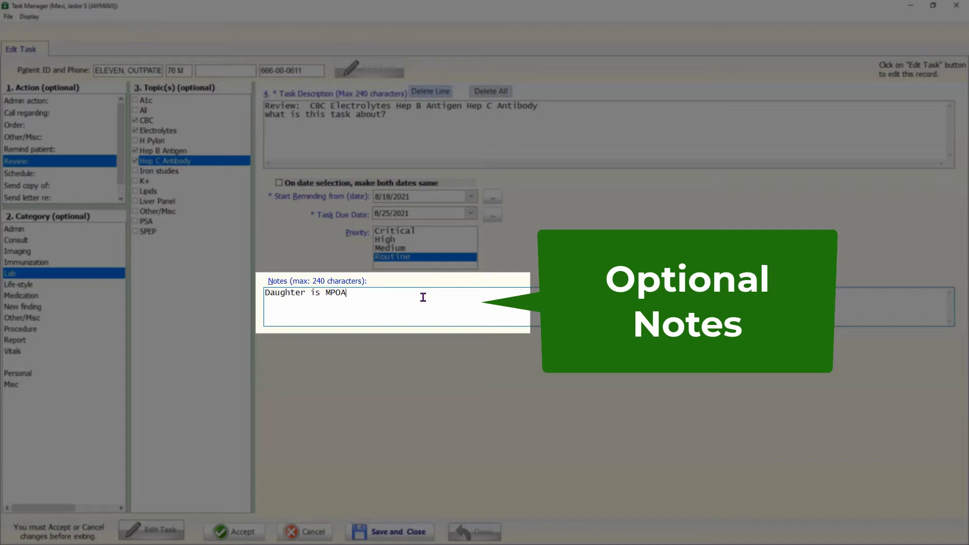
type("Daughter is MPOA. C")
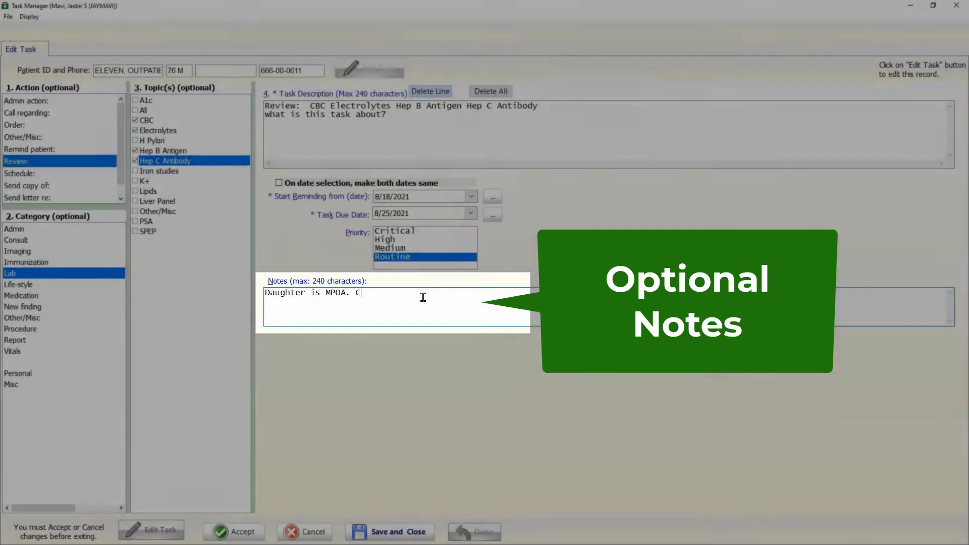
type("ell in CPRS.")
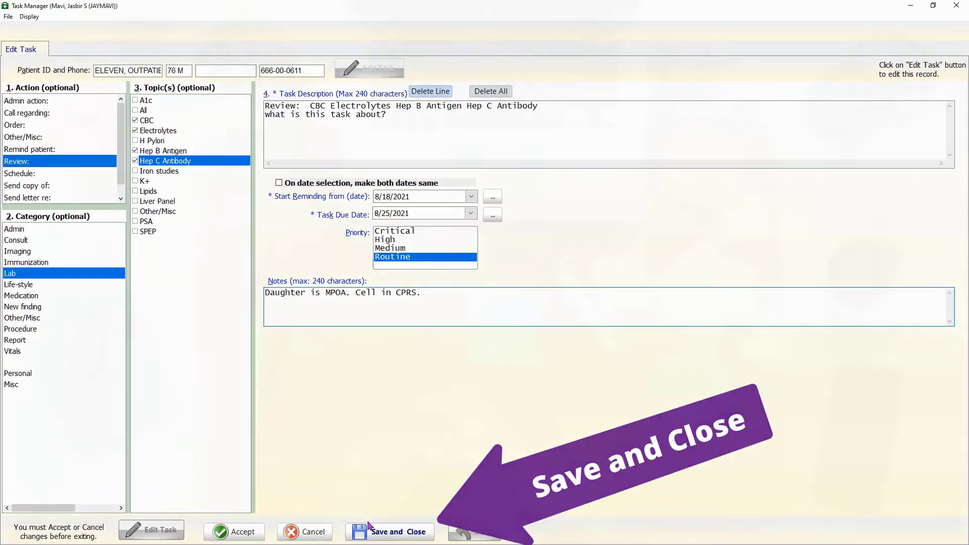
left_click(401, 532)
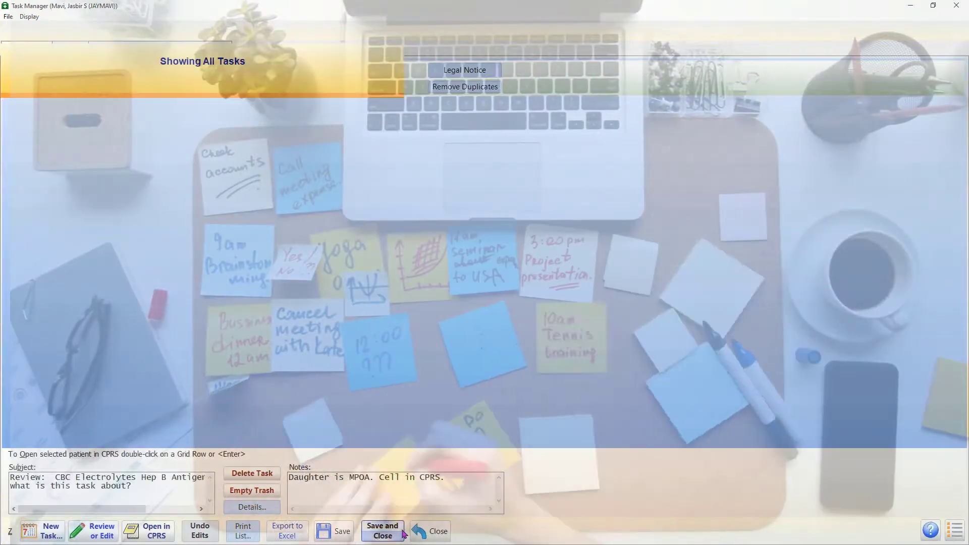
left_click(430, 531)
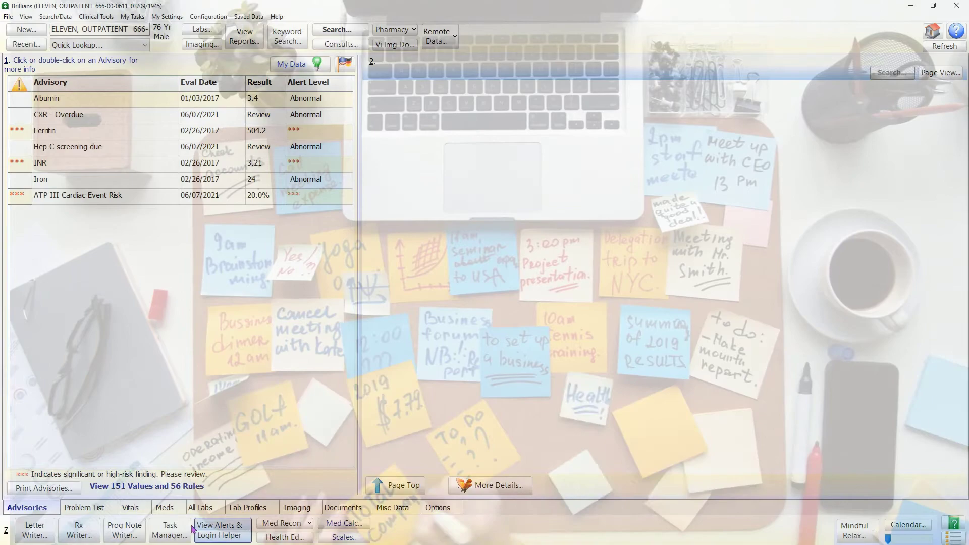
Reopen the Task Manager and put the High priority CT Chest call task due 6/2/2021 into edit mode
left_click(169, 530)
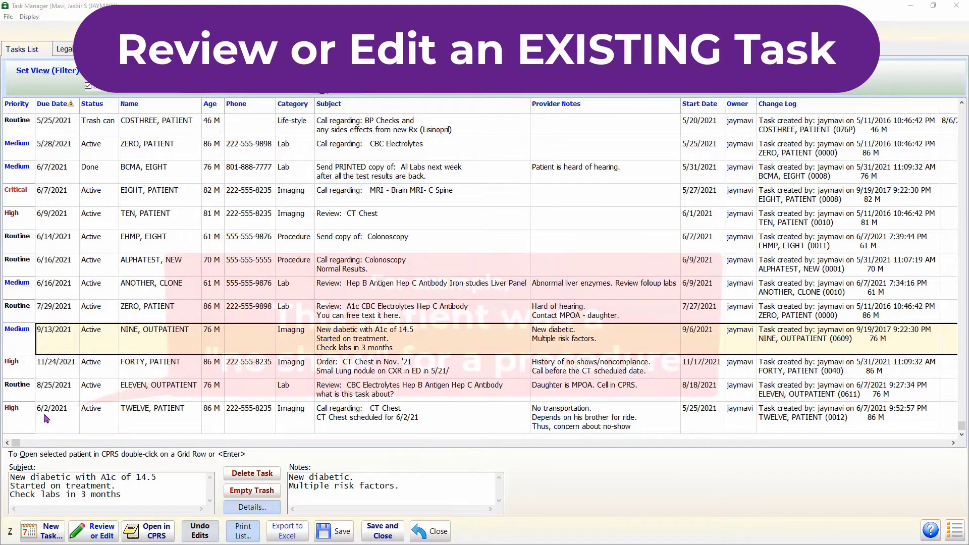
left_click(67, 419)
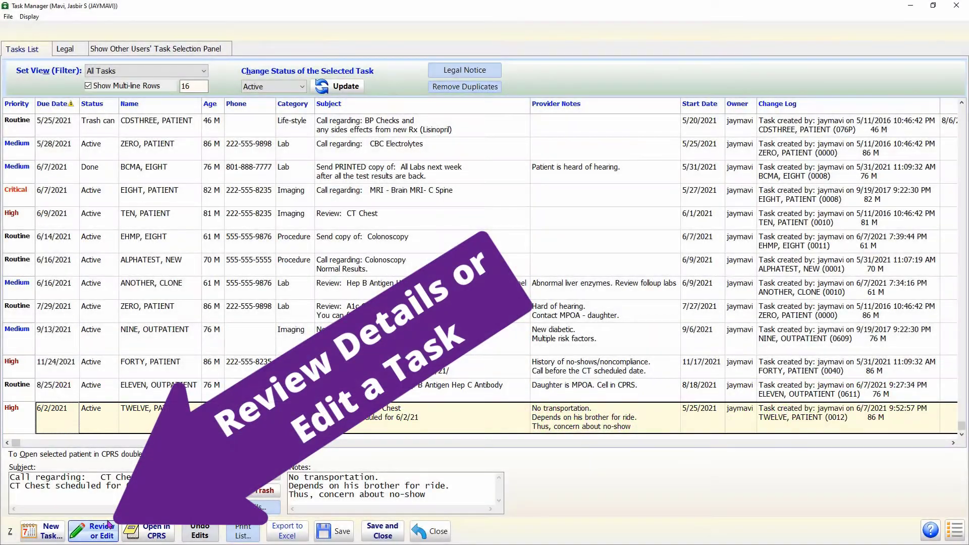
left_click(101, 531)
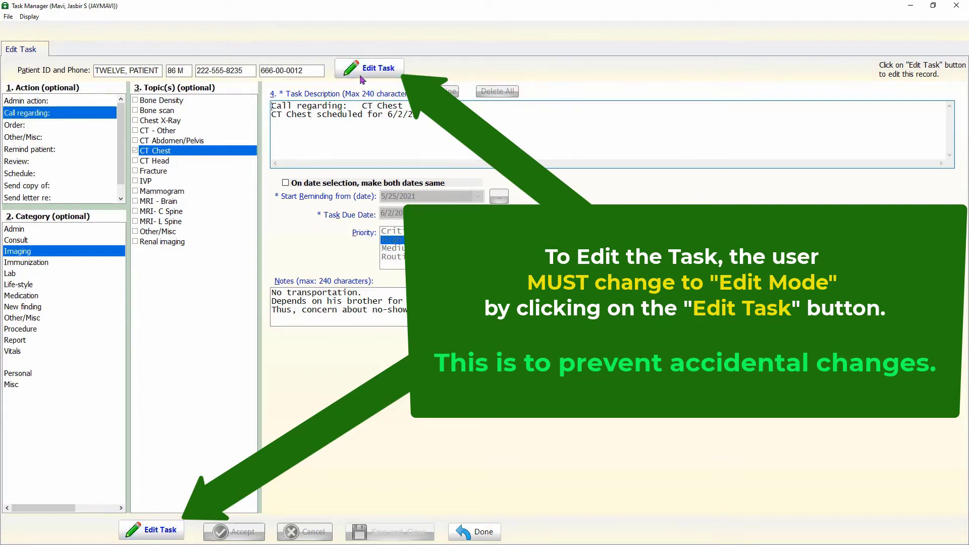
left_click(377, 69)
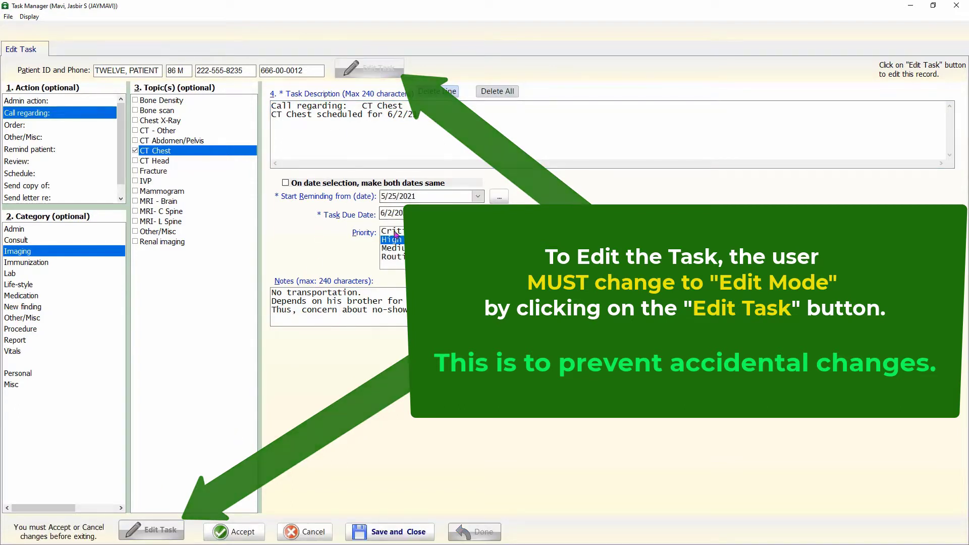
Reschedule the CT Chest task to 7/2/21 in its description and due date, with Start Reminding date 6/25/2021, and accept the changes
left_click_drag(388, 114, 392, 112)
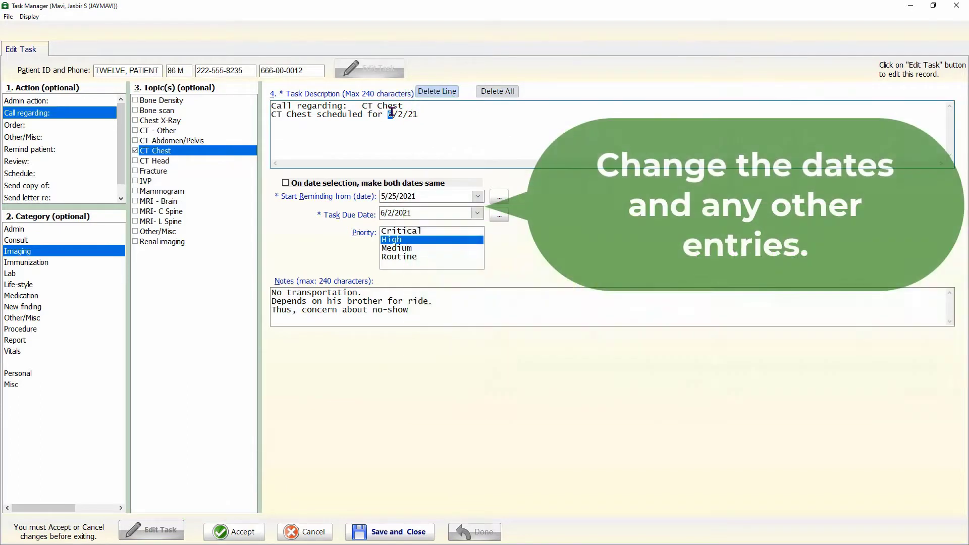
type("7")
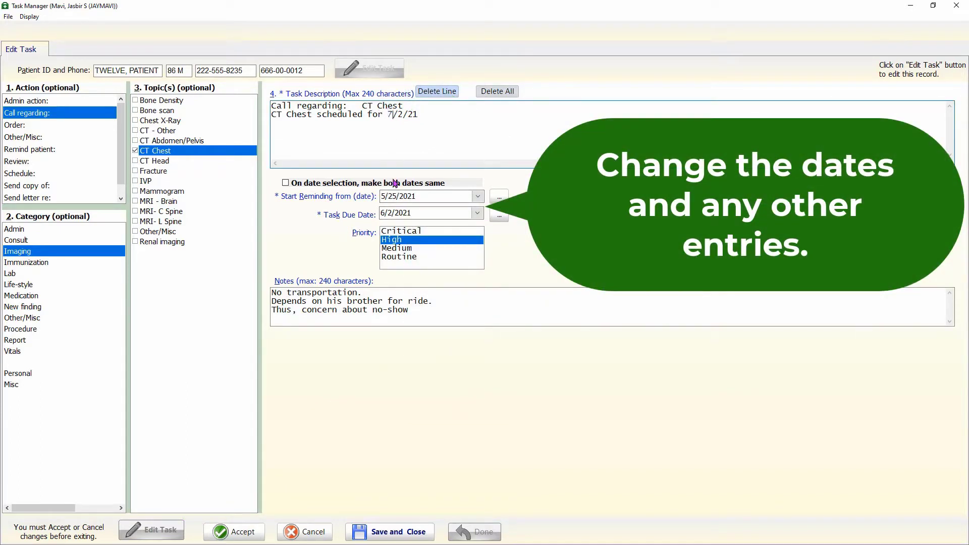
left_click(386, 213)
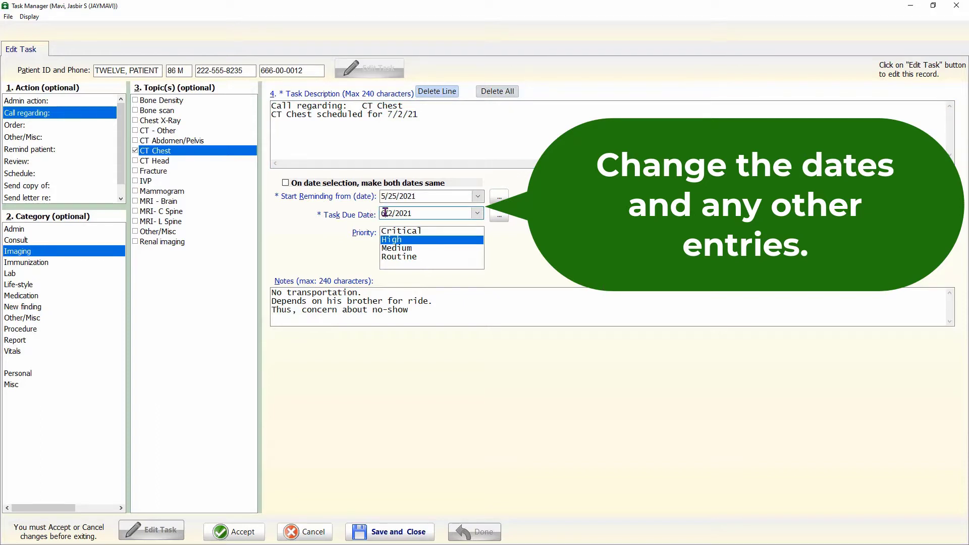
type("7")
left_click(379, 197)
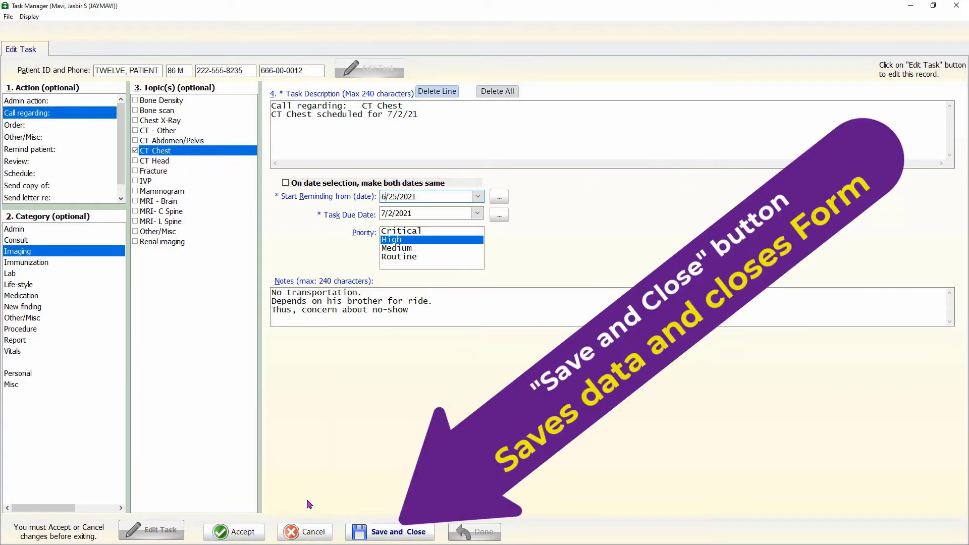
left_click(257, 536)
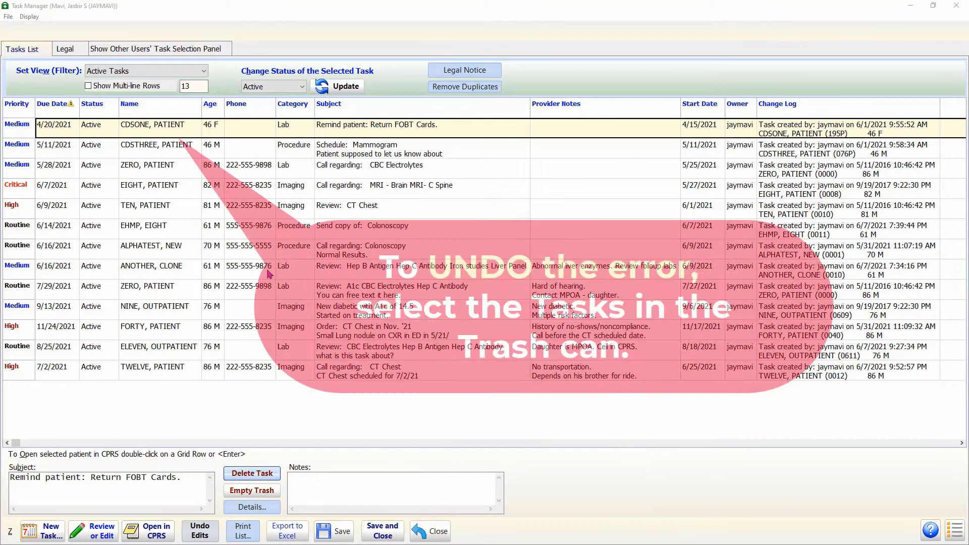
Restore the BP Checks task from the Trash can to Active status and return to the Active Tasks view
left_click(204, 71)
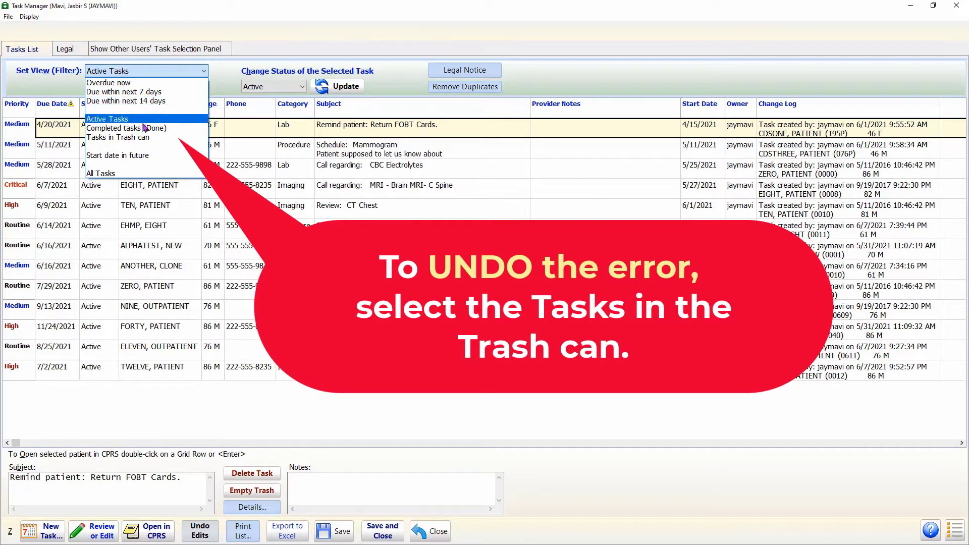
left_click(157, 137)
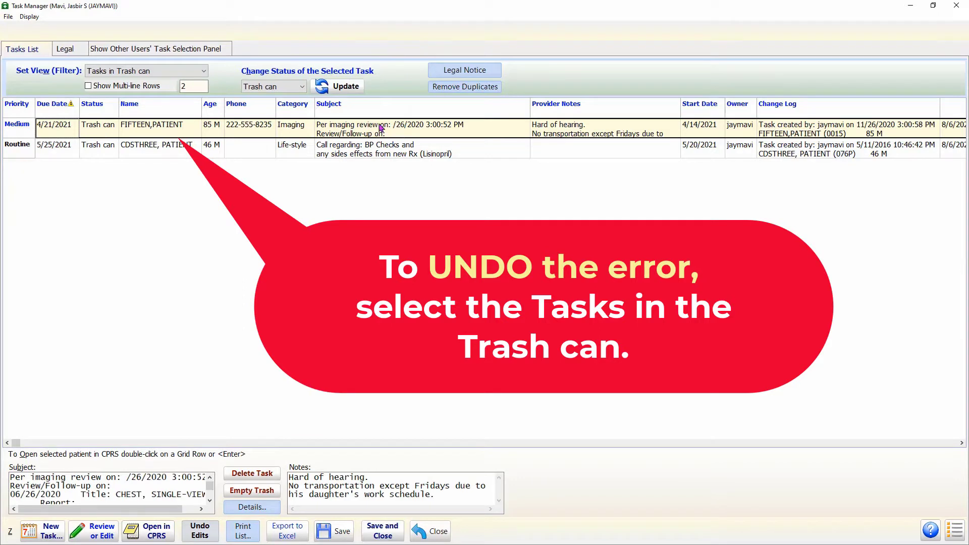
left_click(298, 87)
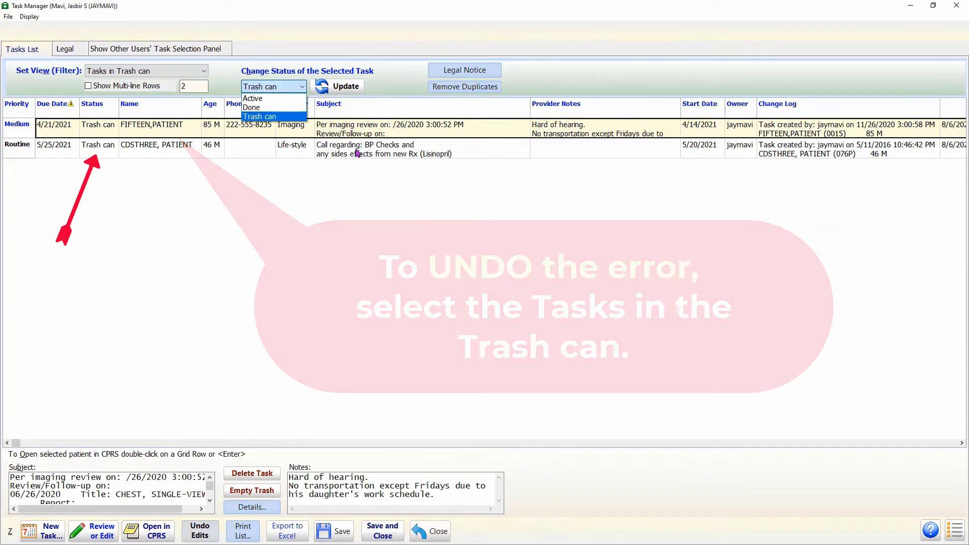
left_click(356, 147)
left_click(356, 147)
left_click(303, 87)
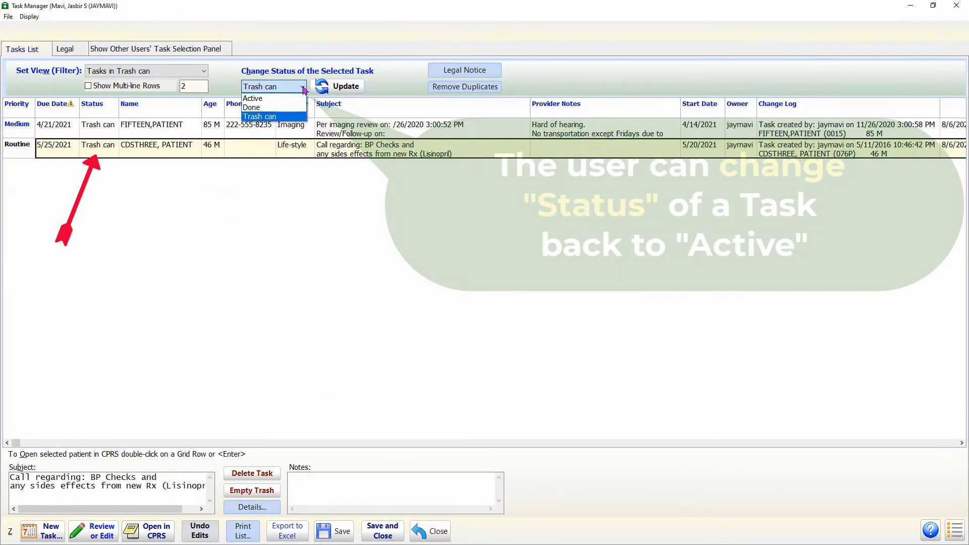
left_click(263, 99)
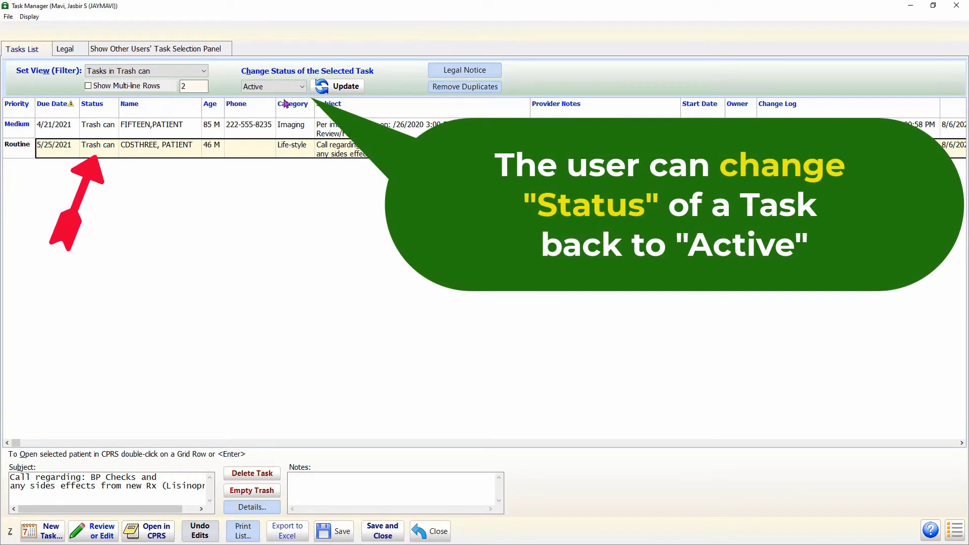
left_click(349, 89)
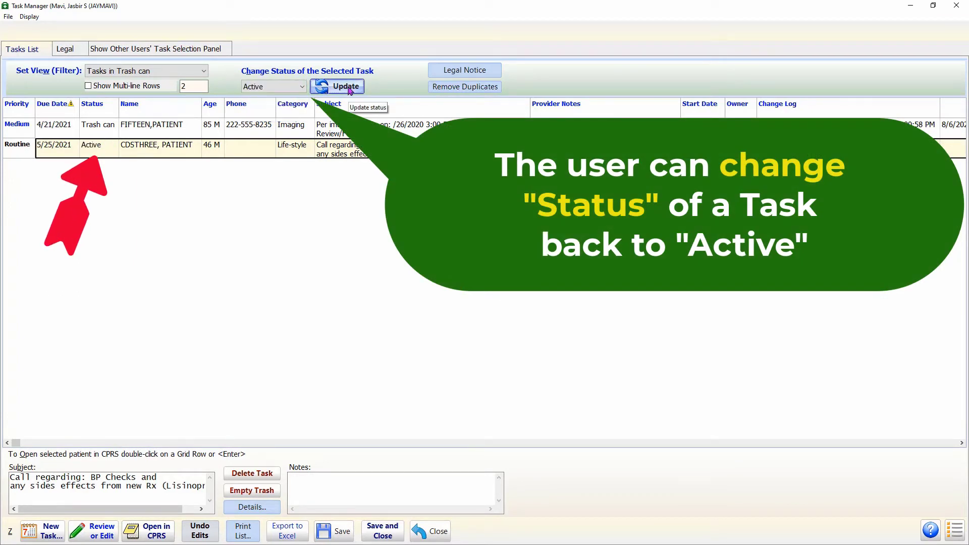
left_click(200, 71)
left_click(119, 120)
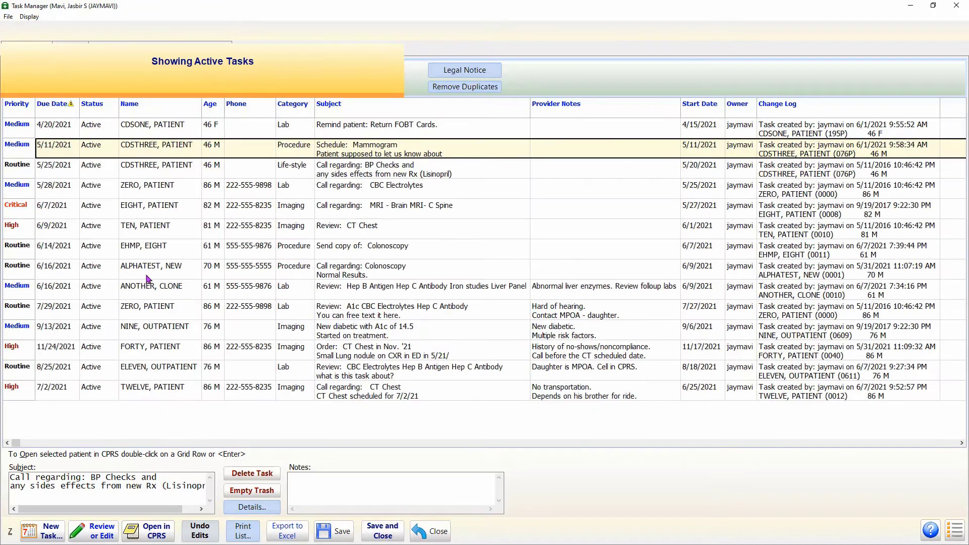
Start emptying the Trash can and decline the permanent deletion of its tasks
left_click(257, 492)
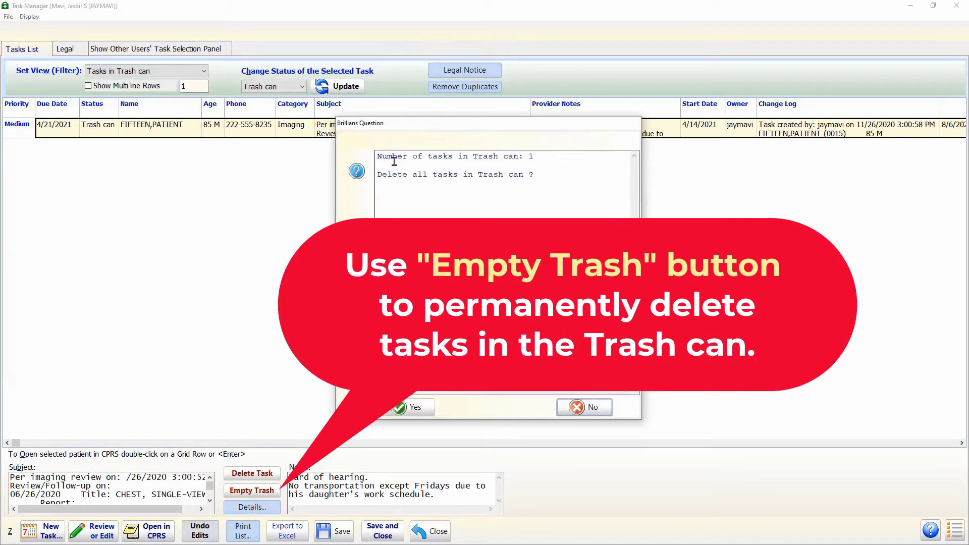
left_click(600, 409)
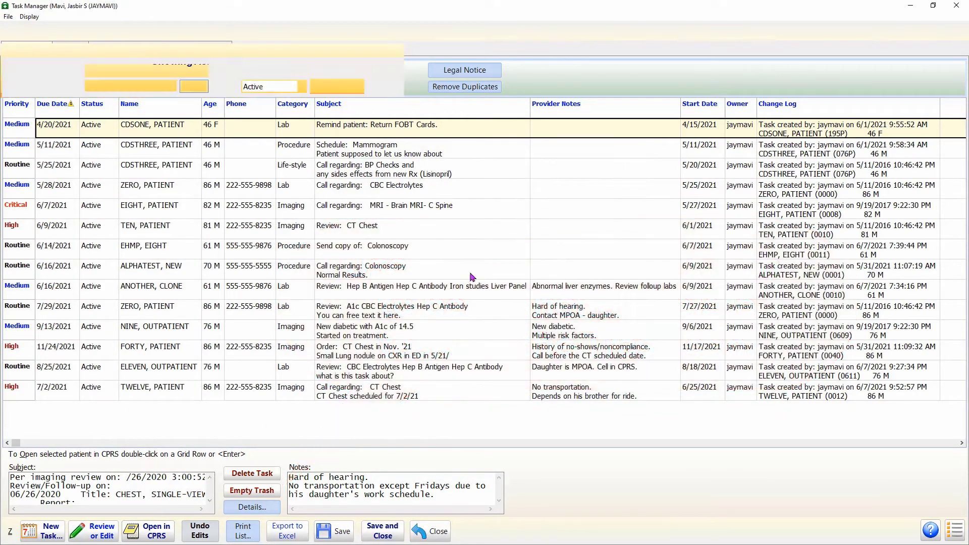
View the Mammogram scheduling task's details as text, select the full text to check its copy options, and close the report
left_click(158, 147)
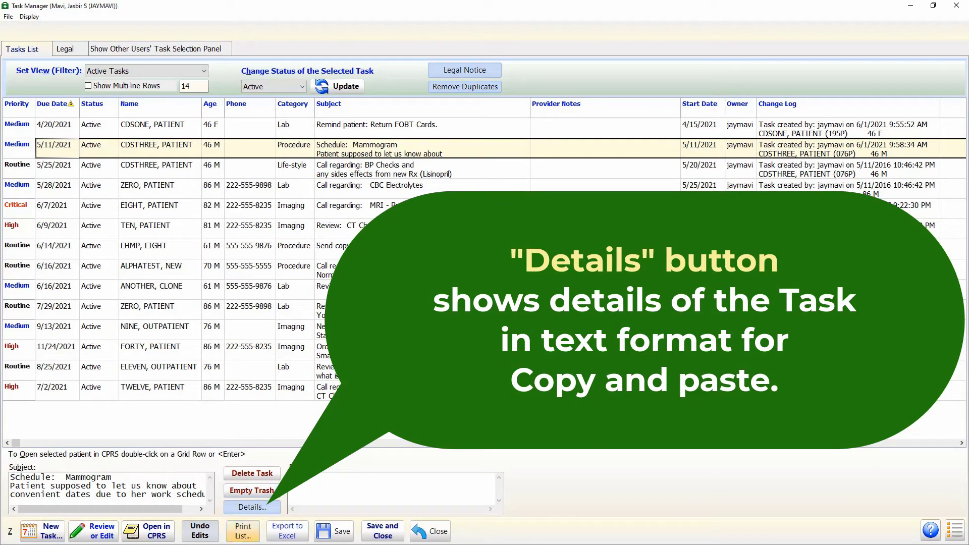
left_click(252, 507)
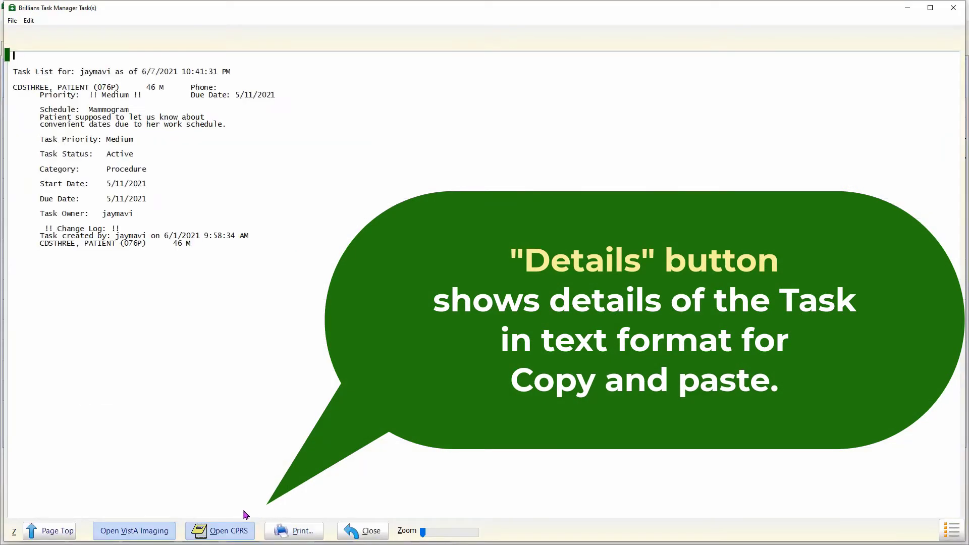
left_click_drag(78, 67, 263, 247)
right_click(256, 173)
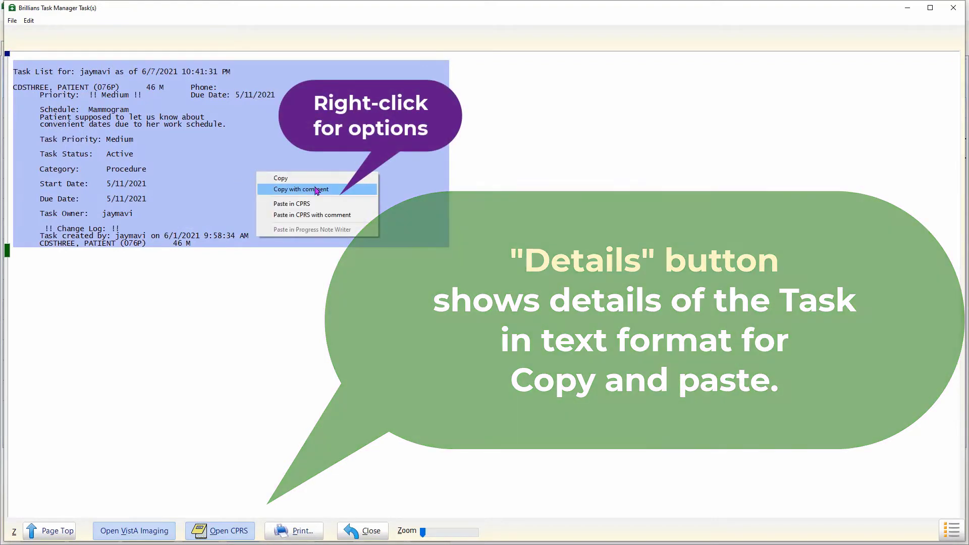
left_click(374, 533)
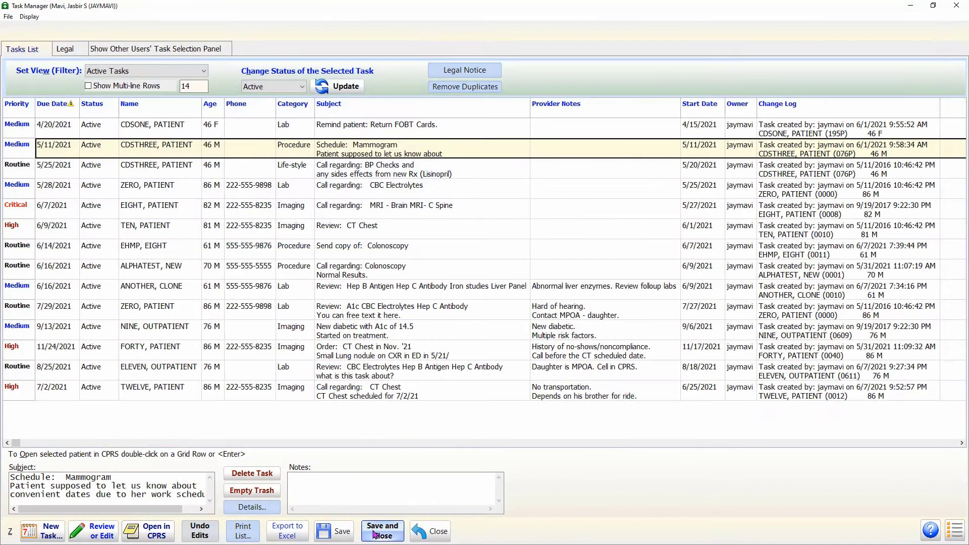
Display the printable text list of all active tasks, review it to the end and close it
left_click(243, 533)
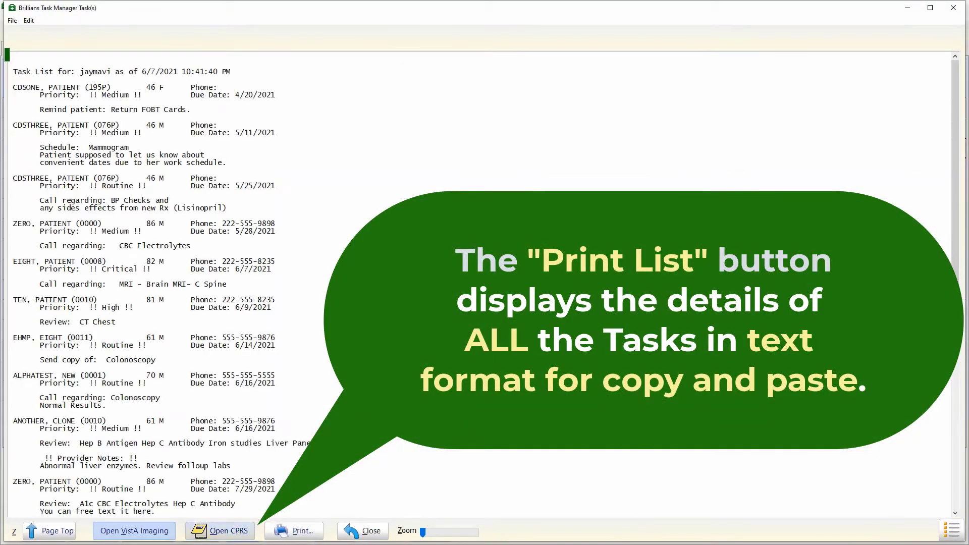
left_click_drag(954, 119, 955, 310)
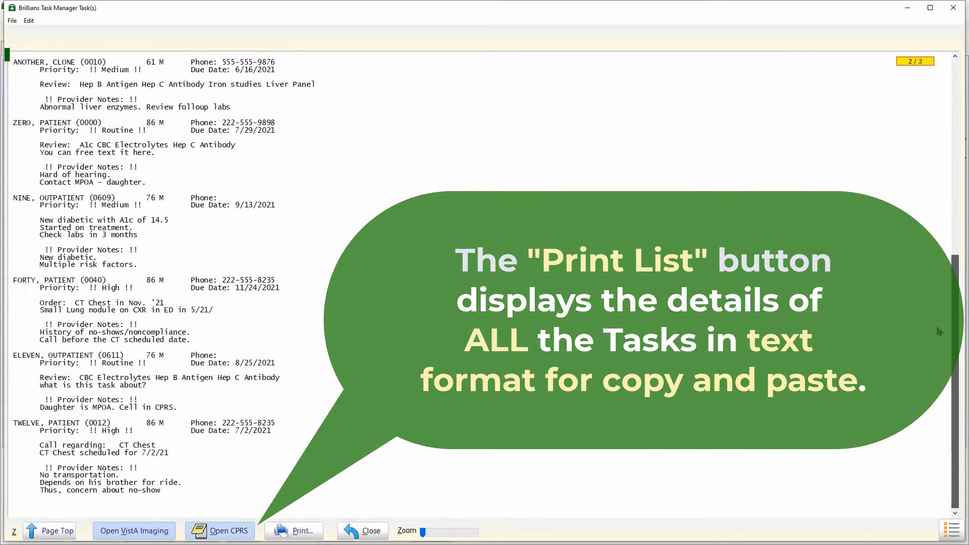
left_click(371, 532)
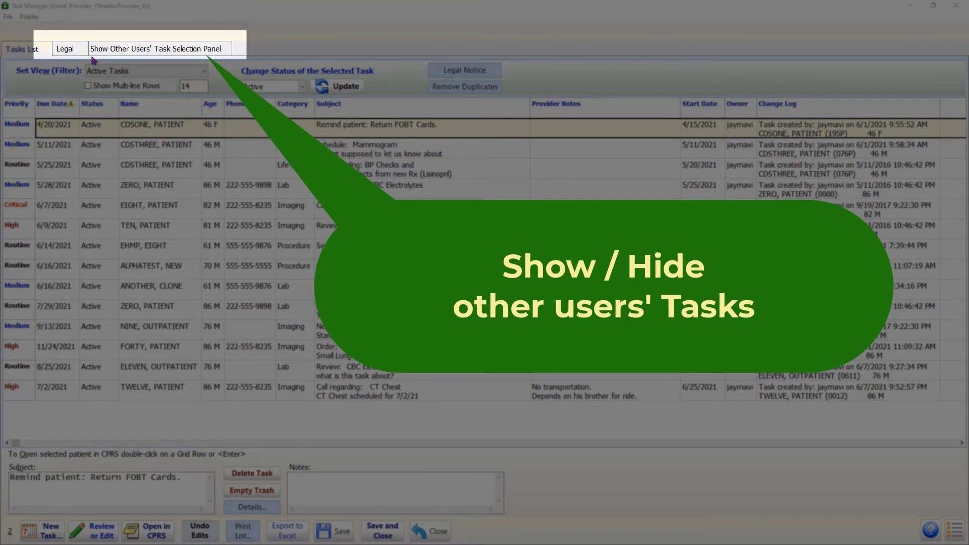
Show and hide the selection panel for other users' tasks twice, leaving it hidden
left_click(123, 51)
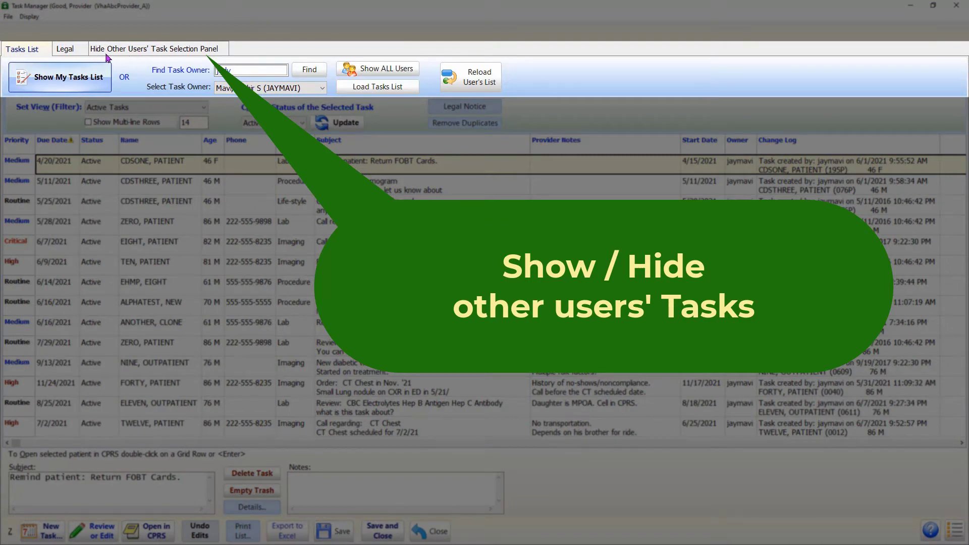
left_click(174, 50)
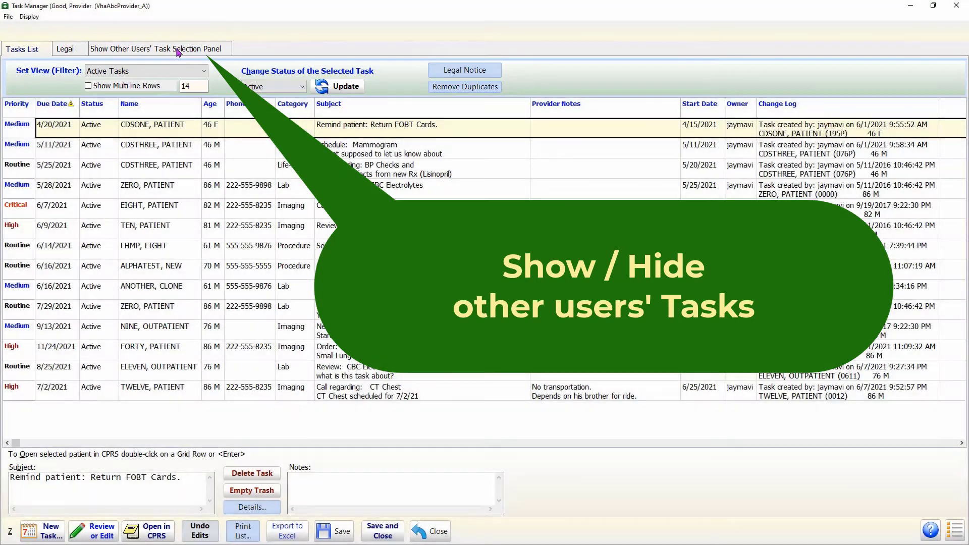
left_click(177, 51)
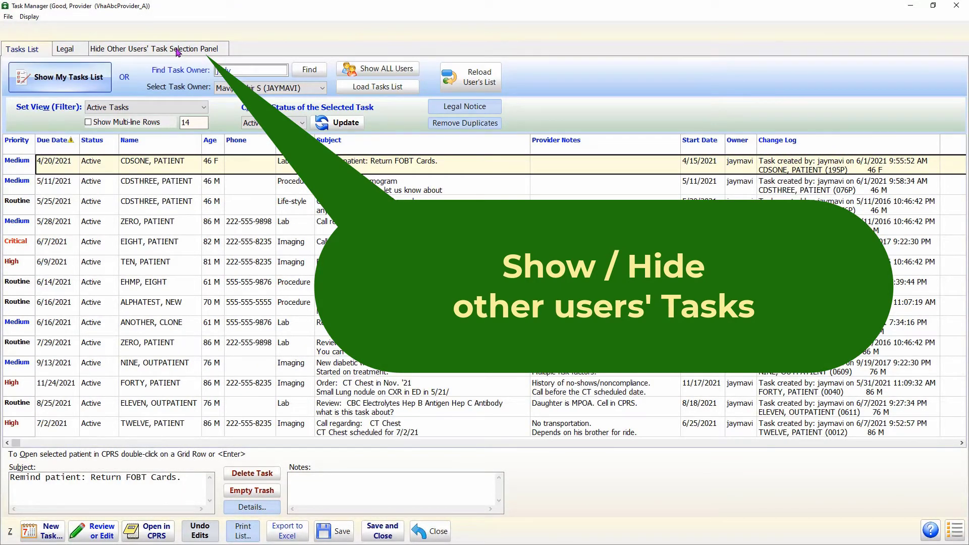
left_click(179, 49)
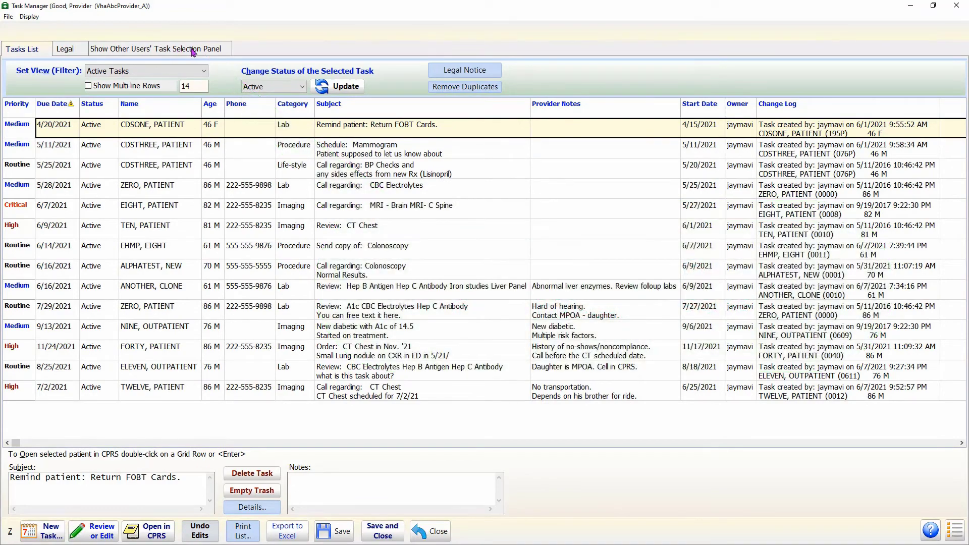
Show the selection panel for other users' tasks, find the nurse task owner by first name and load that owner's list
left_click(193, 51)
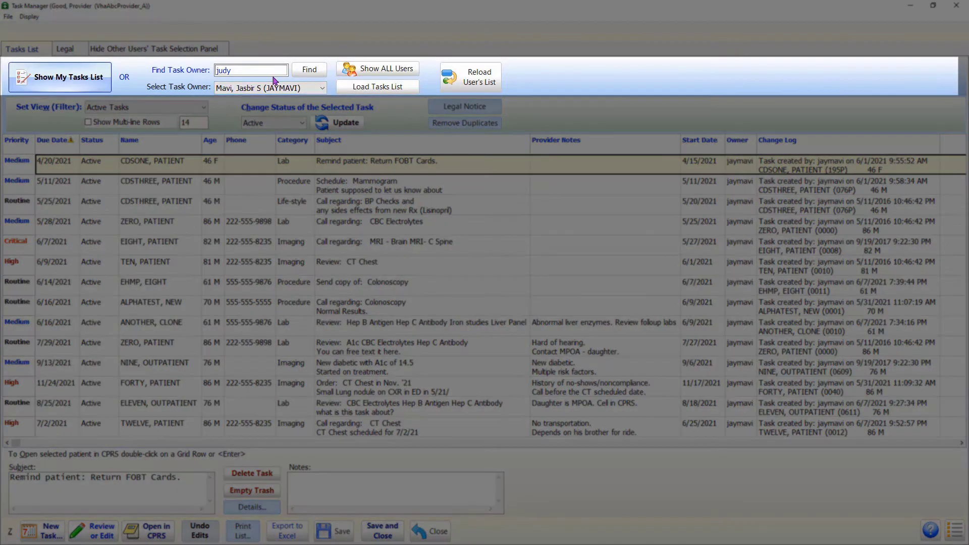
left_click(310, 70)
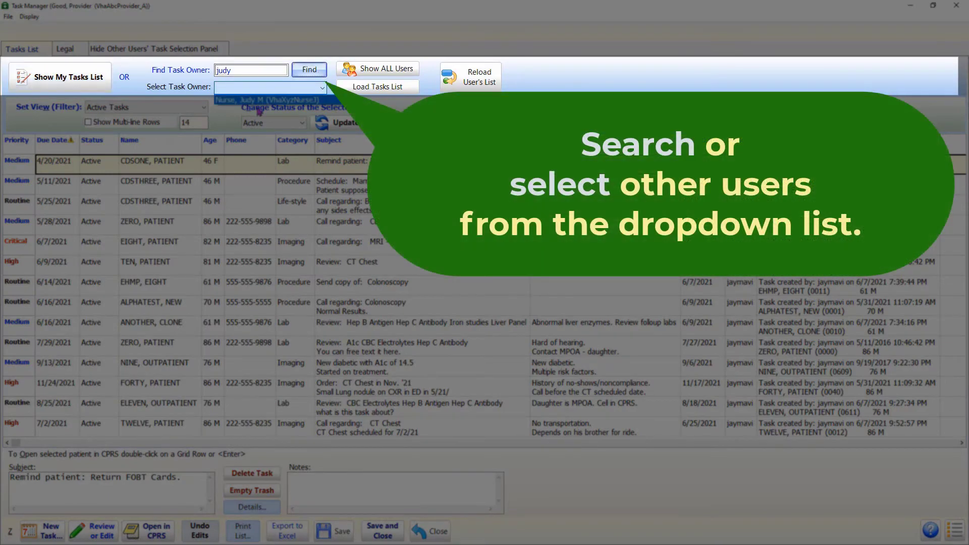
left_click(259, 100)
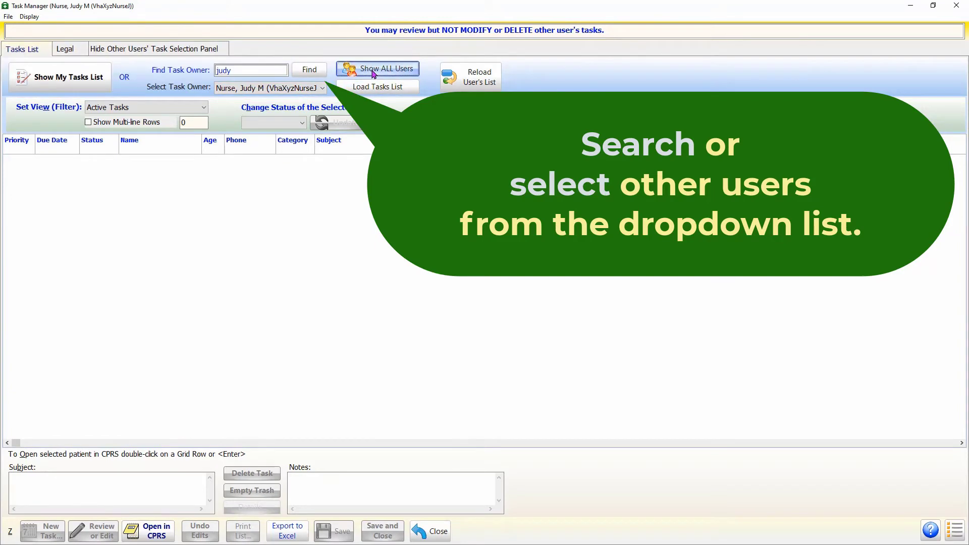
Load the provider's task list from all users, highlight the review-only notice, and return to your own tasks list
left_click(316, 88)
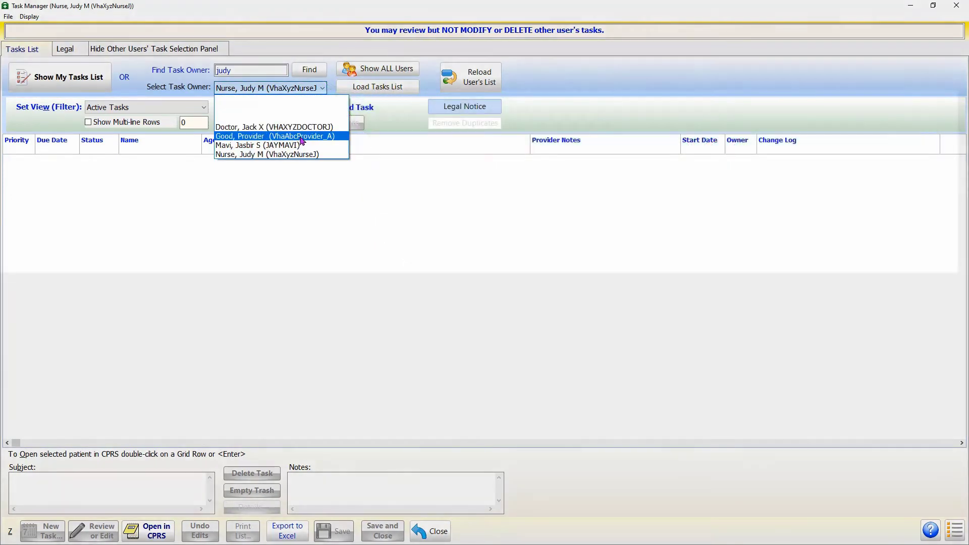
left_click(302, 138)
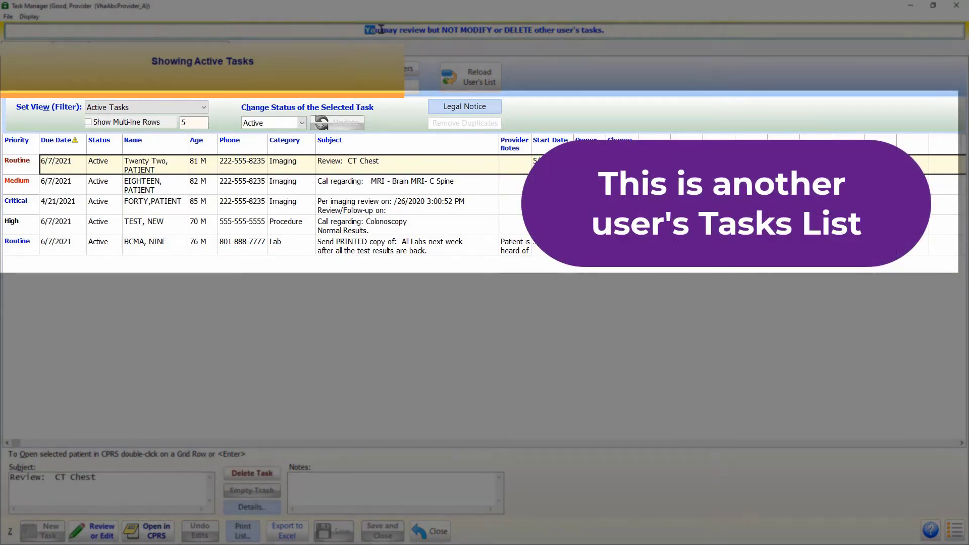
left_click_drag(365, 30, 626, 29)
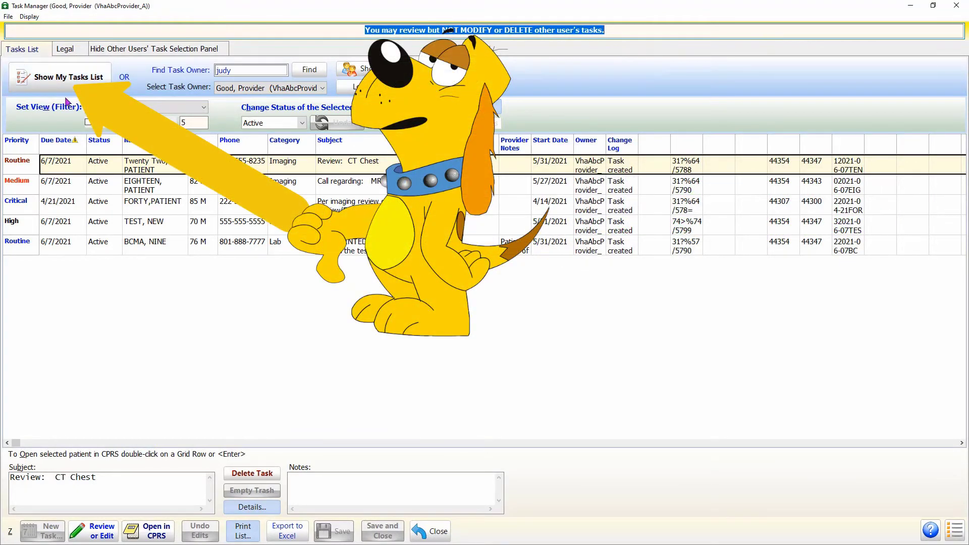
left_click(76, 84)
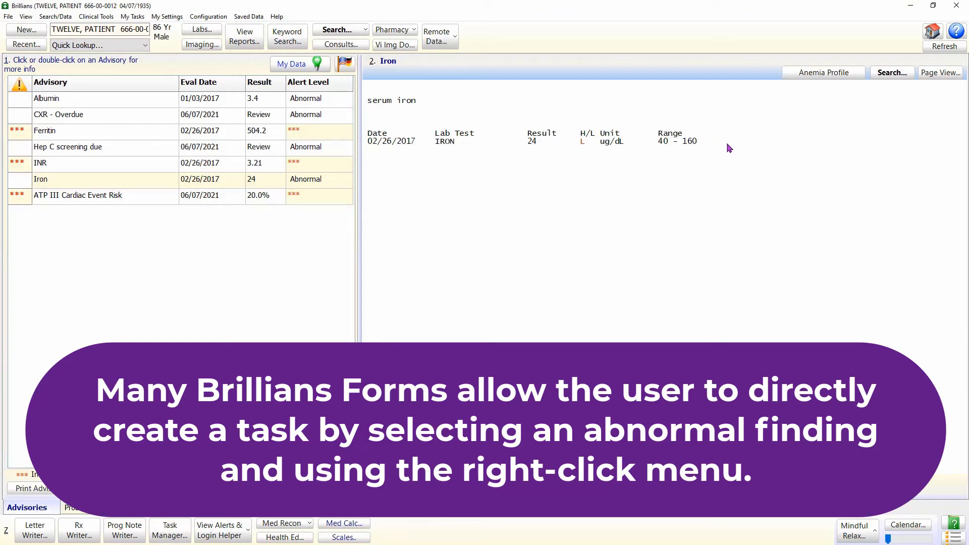
Create a Task Manager self-reminder due in 60 days from the selected Iron result lines in the patient's advisories
left_click_drag(714, 146, 380, 139)
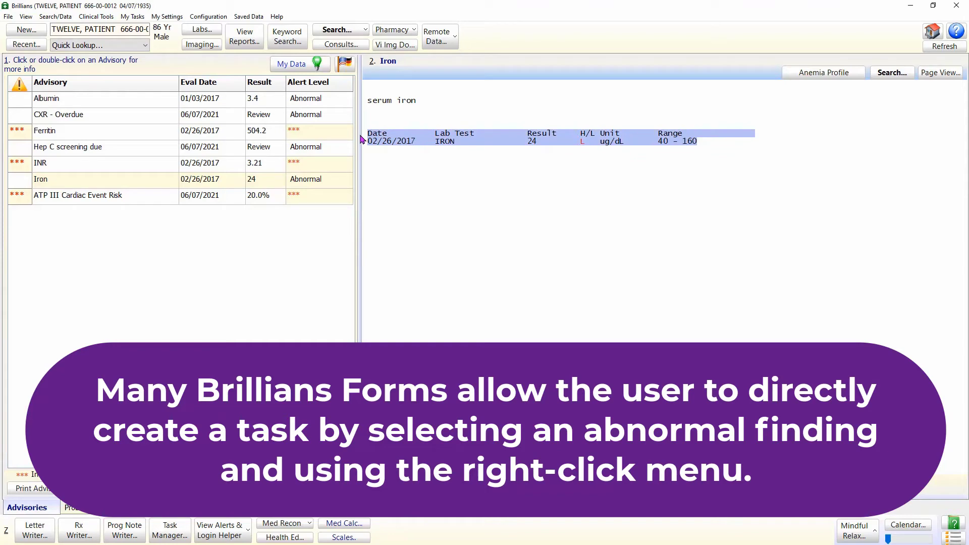
right_click(503, 137)
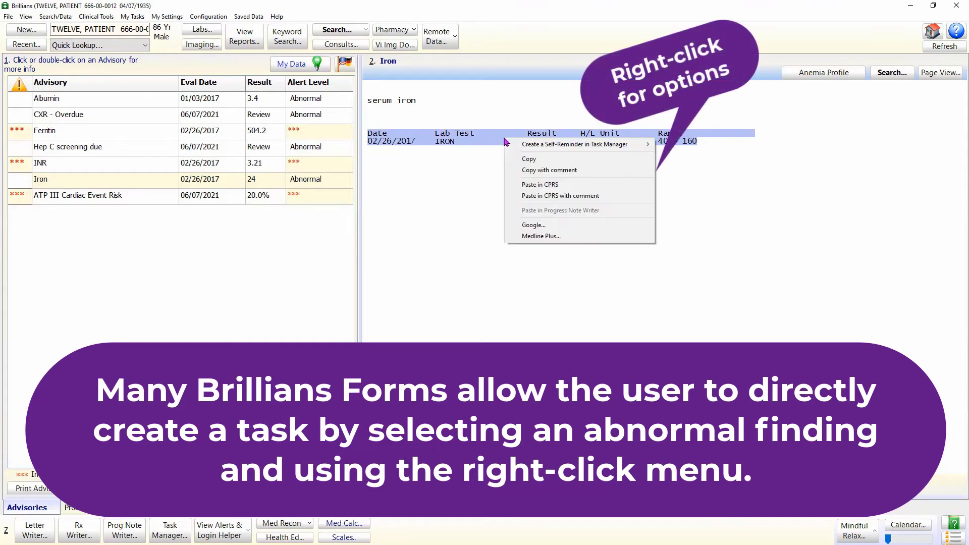
mouse_move(572, 150)
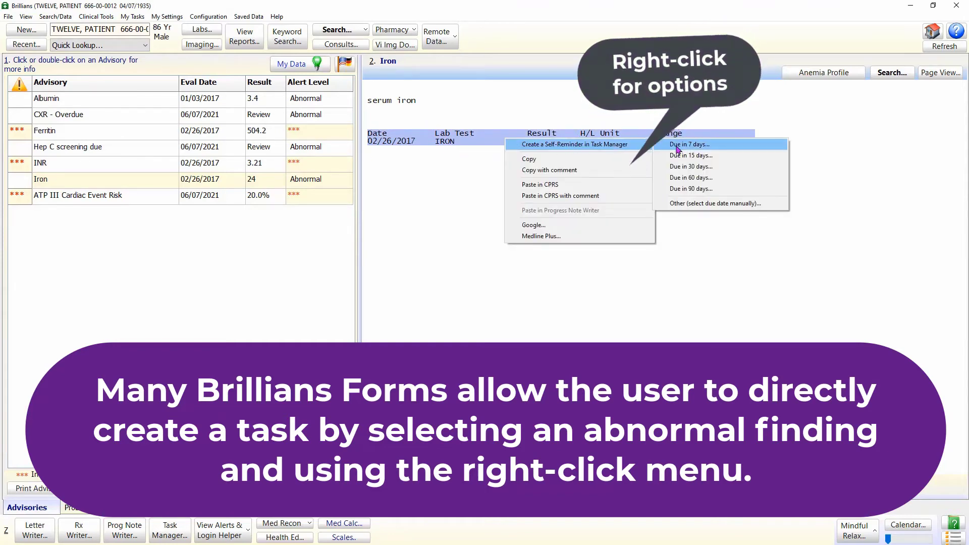
left_click(727, 180)
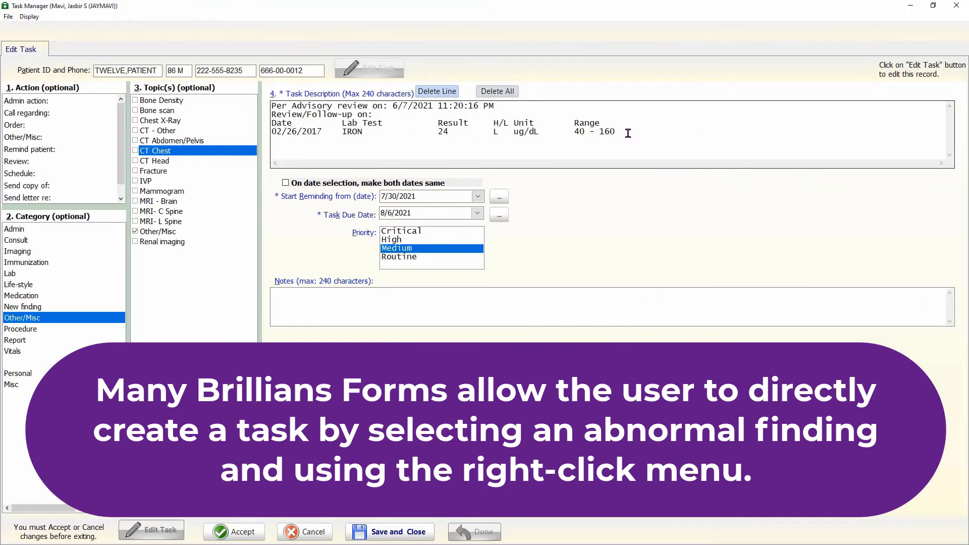
Check the iron task's copied lab lines and start date calendar, set its priority to High and accept the task
left_click_drag(628, 133, 272, 124)
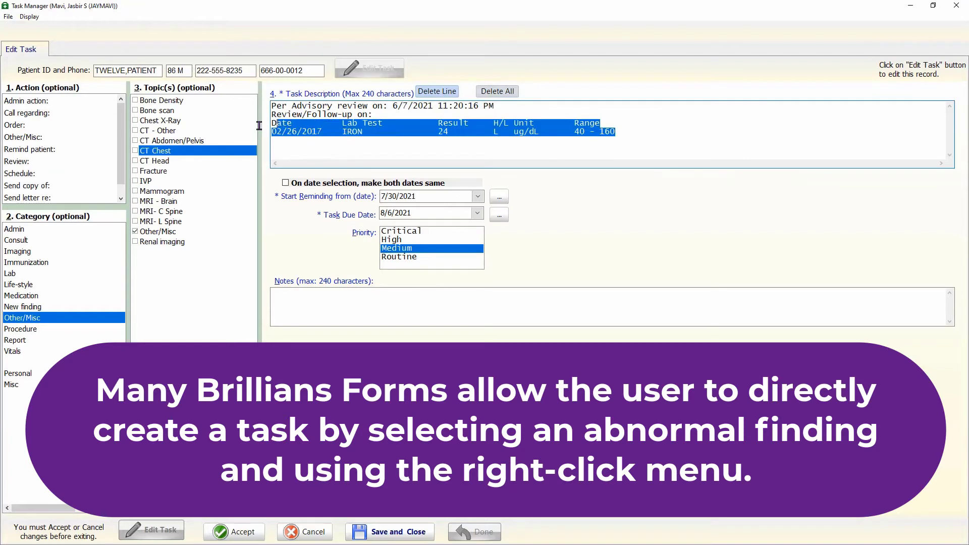
left_click(477, 197)
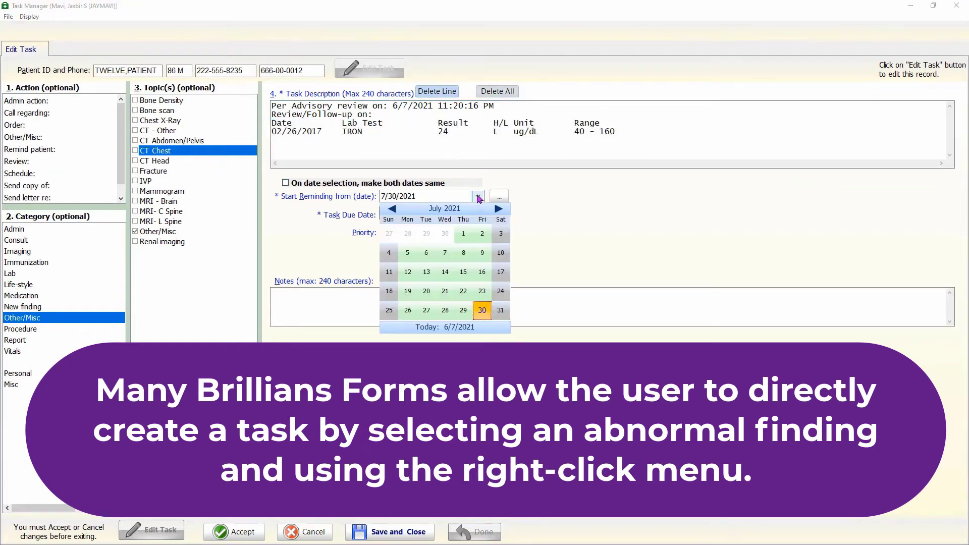
left_click(641, 221)
left_click(393, 242)
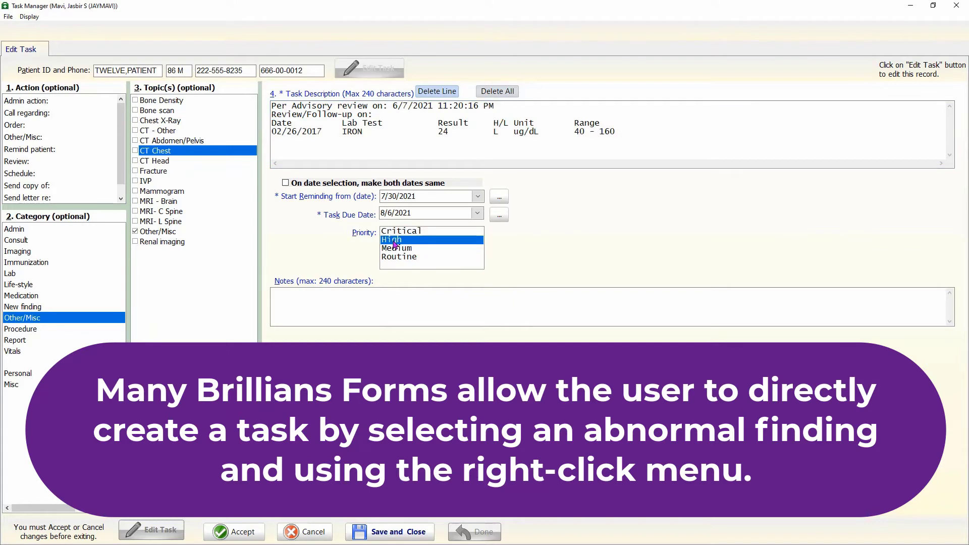
left_click(233, 530)
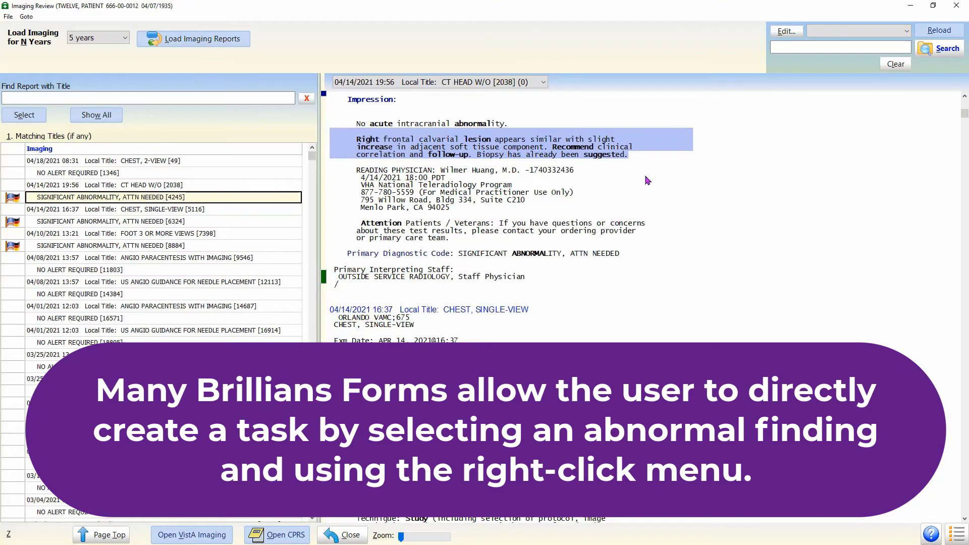
Create a self-reminder due in 30 days from the CT head report's calvarial lesion finding, set its priority to Critical and save it
left_click(576, 174)
left_click_drag(635, 156, 325, 145)
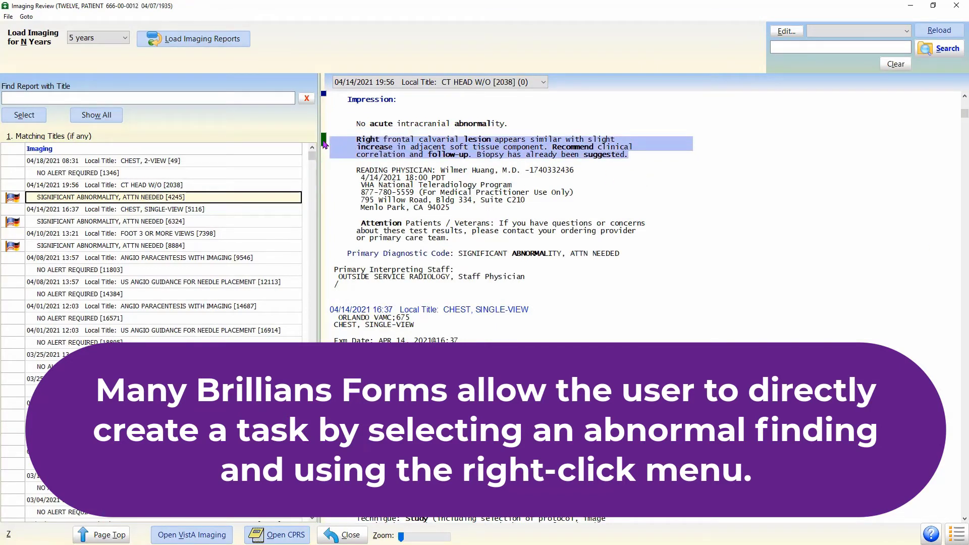
right_click(475, 142)
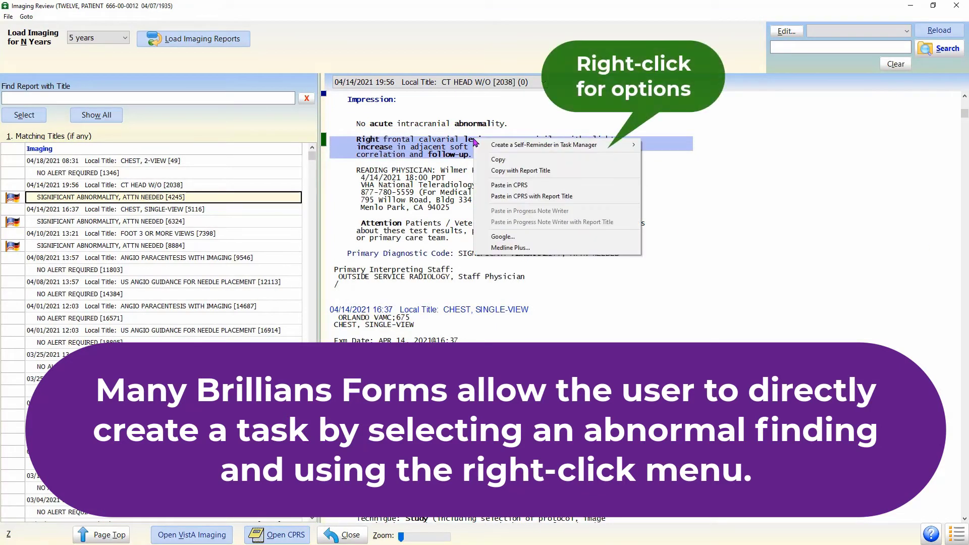
mouse_move(557, 147)
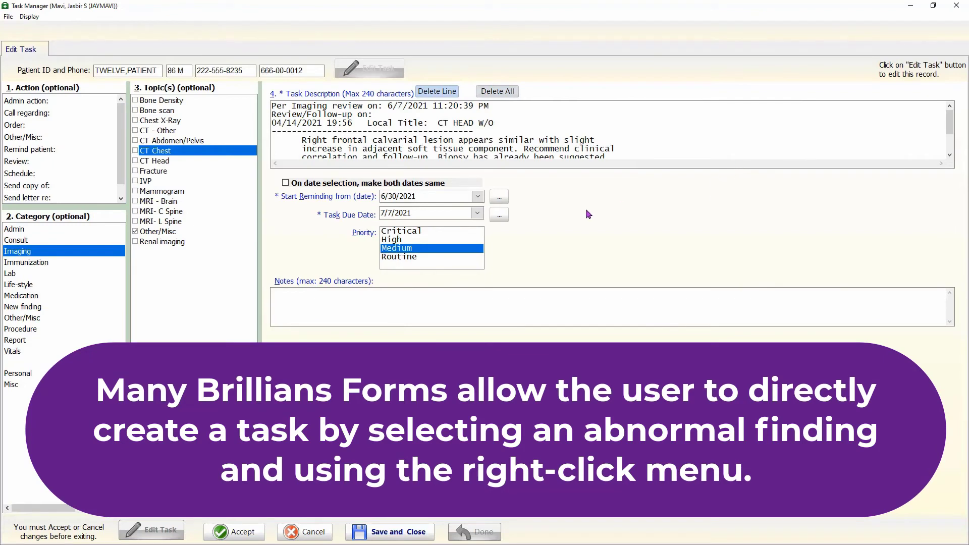
left_click(426, 232)
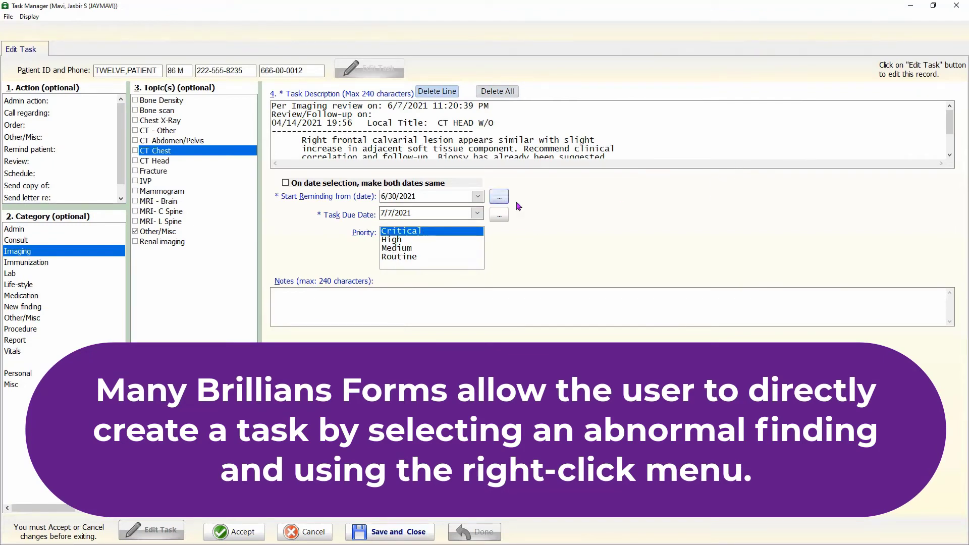
left_click(394, 532)
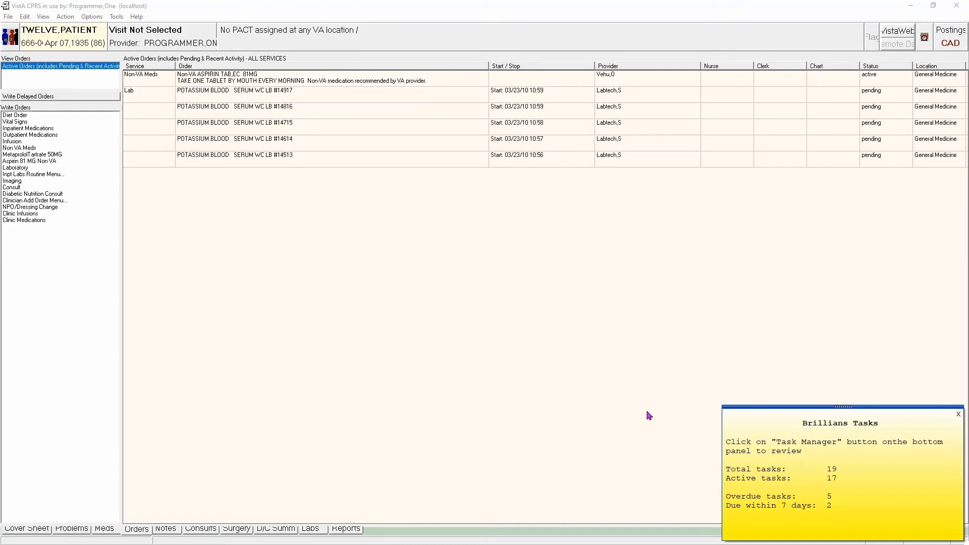
In VistA CPRS, move the Brillians Tasks notification up from the corner and look through the patient's Surgery, D/C Summ, Labs and Reports pages
left_click_drag(756, 410, 695, 369)
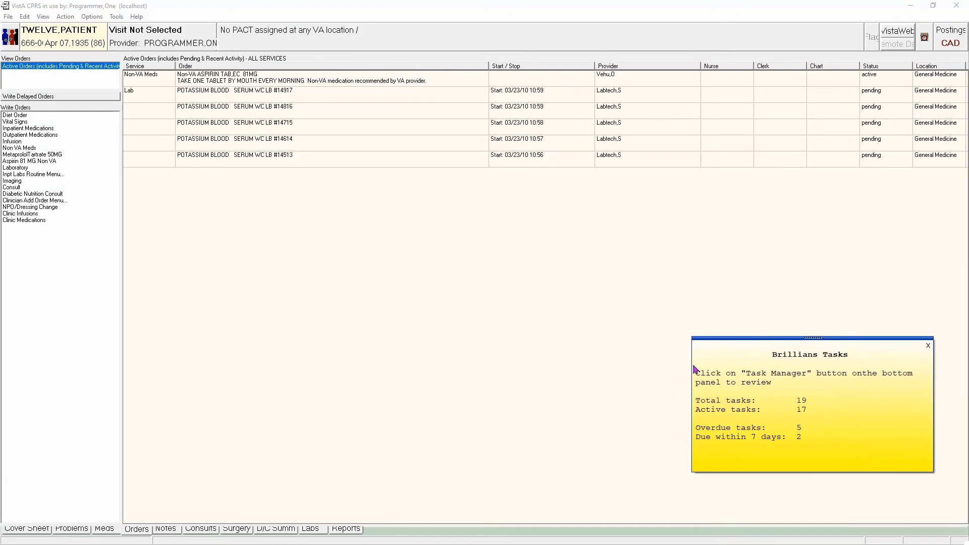
left_click(235, 528)
left_click(269, 531)
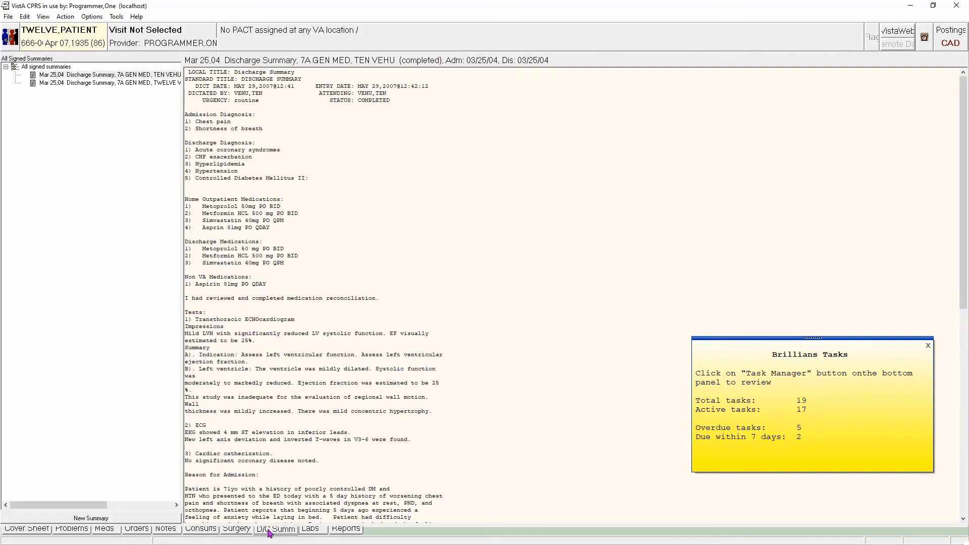
left_click(310, 531)
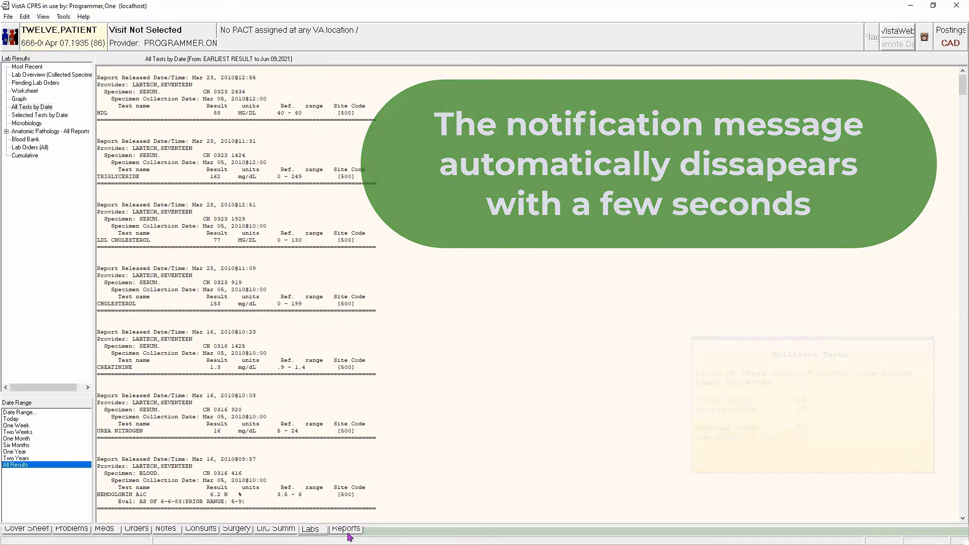
left_click(346, 531)
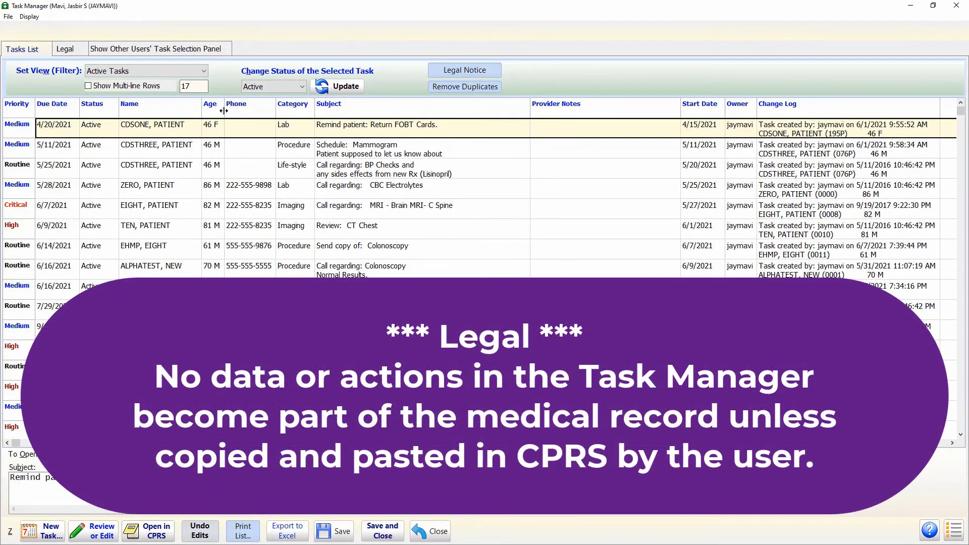
In Task Manager, widen the Age column, and paste the Return FOBT Cards task's full report text into CPRS, closing the report
left_click_drag(225, 110, 231, 111)
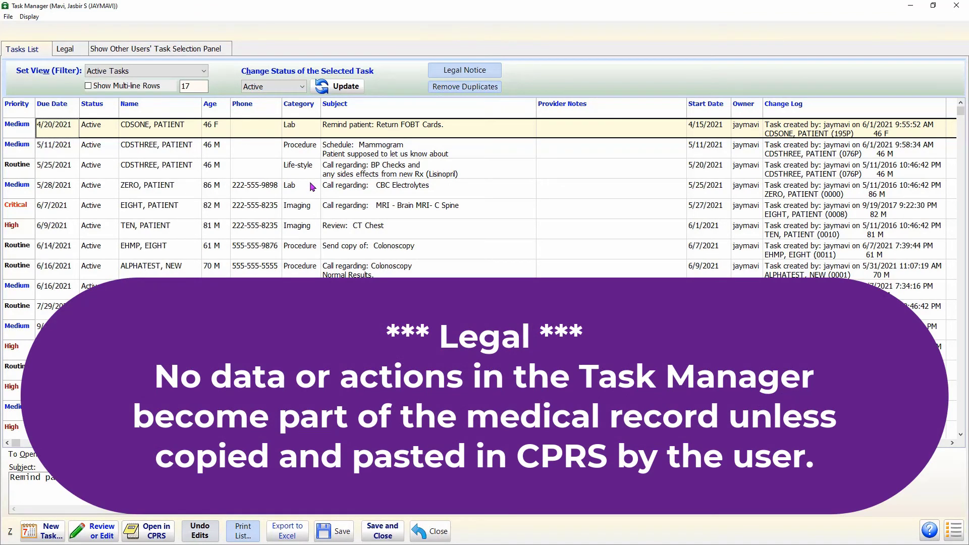
left_click(245, 527)
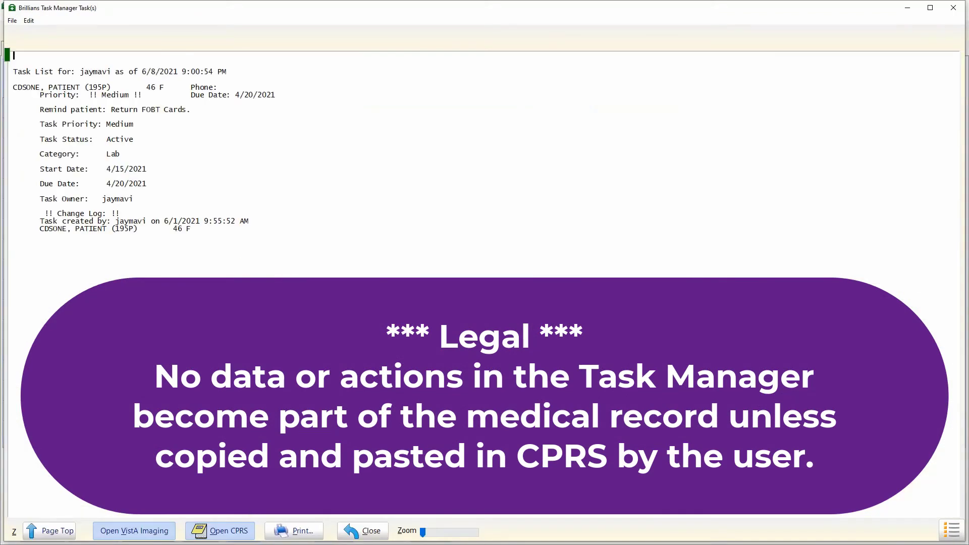
left_click_drag(12, 72, 266, 241)
right_click(164, 163)
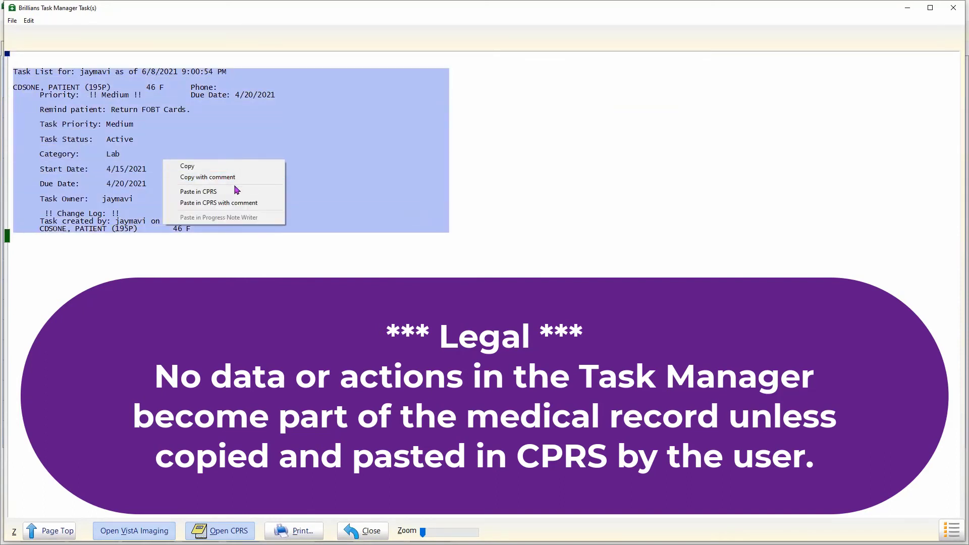
left_click(261, 192)
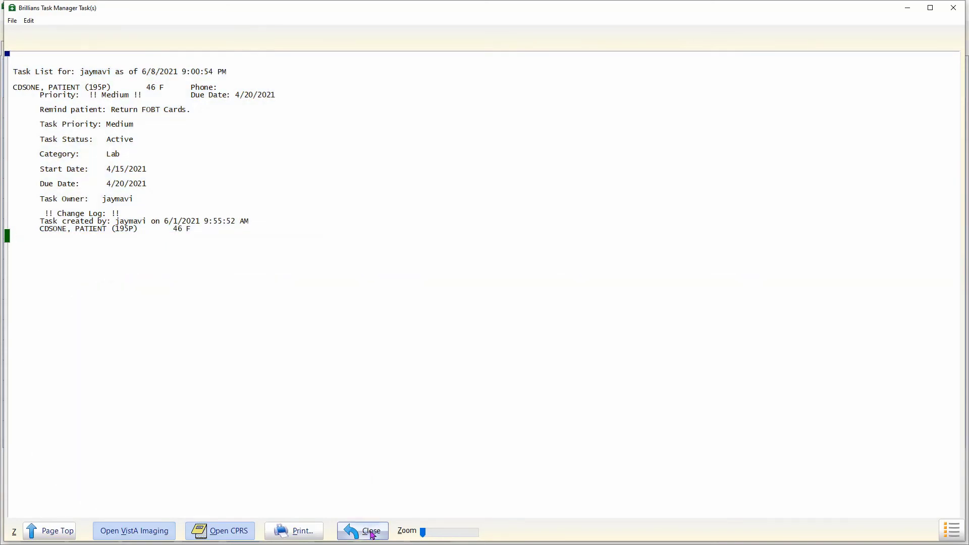
left_click(372, 534)
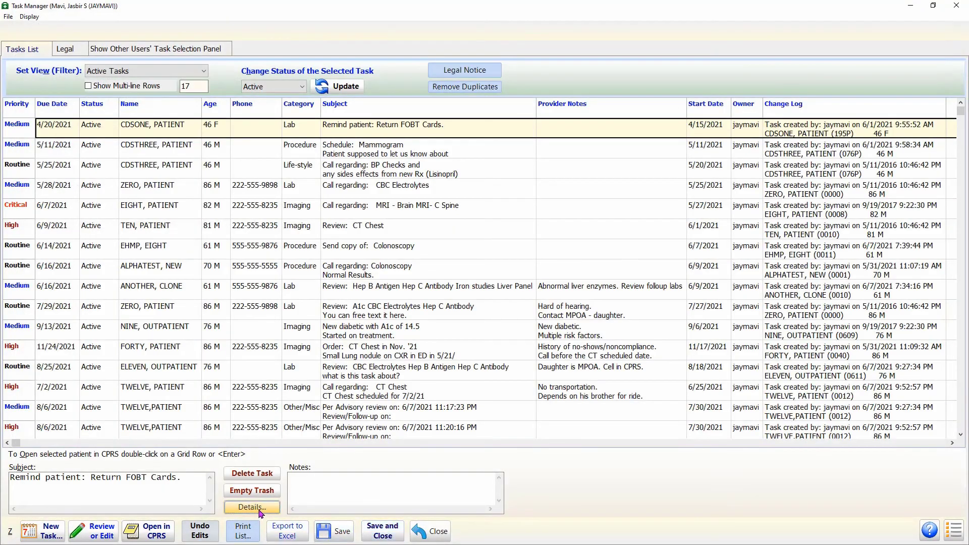
Display the Return FOBT Cards task's details once more and close them
left_click(261, 507)
left_click(363, 531)
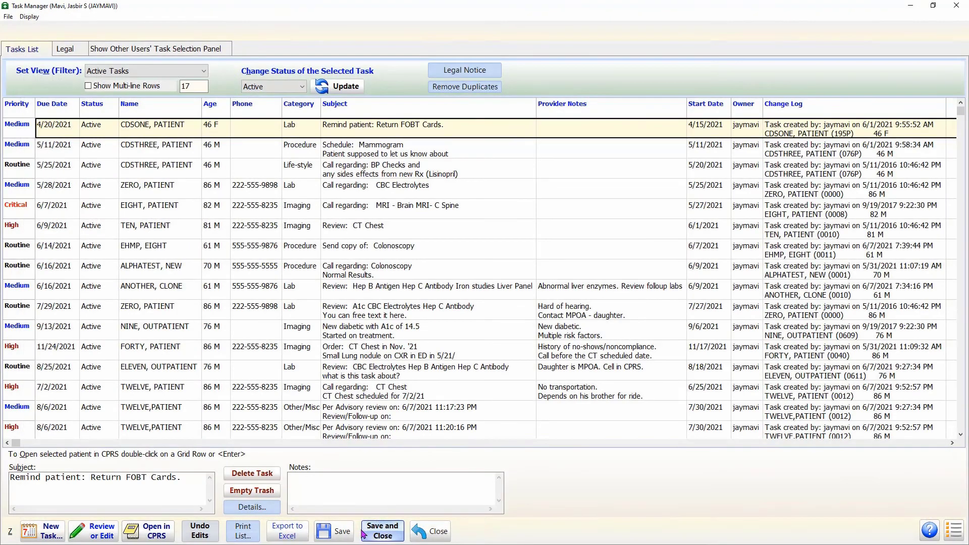